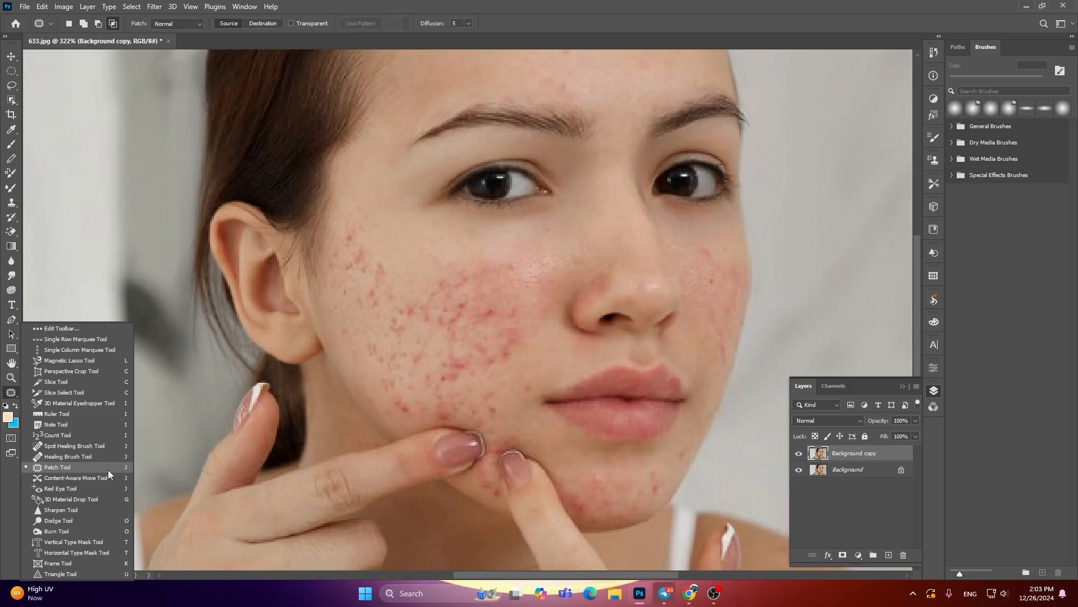
Use the Patch tool to replace the acne marks on the near cheek beside the temple and ear with clear skin.
{"action": "left_click", "coordinate": [169, 387]}
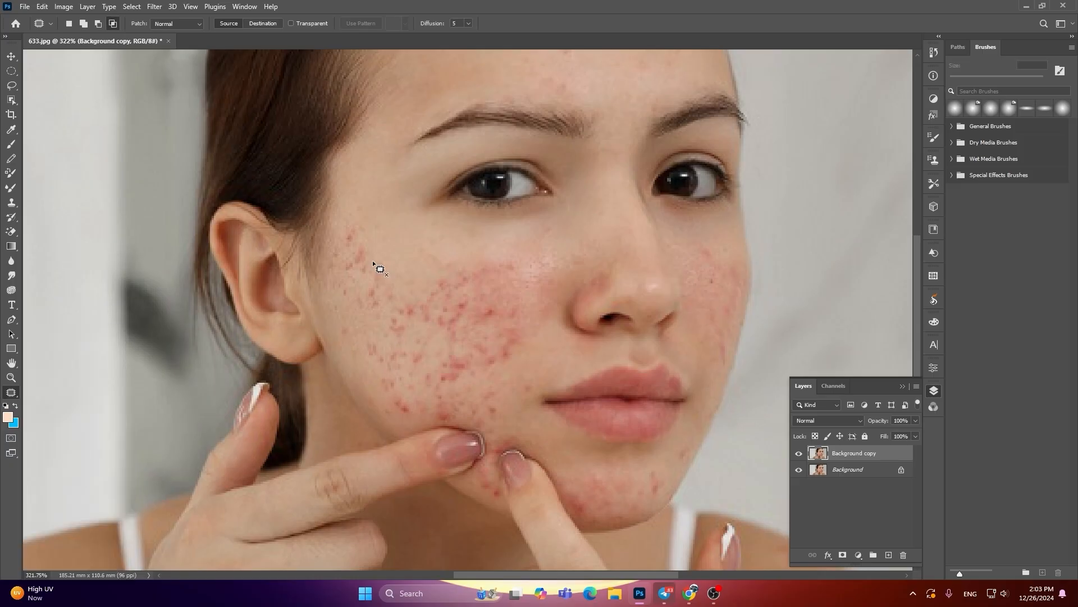
{"action": "scroll", "coordinate": [373, 262], "scroll_direction": "up", "scroll_amount": 3}
{"action": "left_click_drag", "start_coordinate": [382, 271], "coordinate": [395, 266]}
{"action": "mouse_move", "coordinate": [398, 272]}
{"action": "left_mouse_down"}
{"action": "mouse_move", "coordinate": [342, 294]}
{"action": "mouse_move", "coordinate": [336, 216]}
{"action": "mouse_move", "coordinate": [364, 239]}
{"action": "left_mouse_up"}
{"action": "key", "text": "ctrl+d"}
{"action": "left_click_drag", "start_coordinate": [352, 243], "coordinate": [398, 227]}
{"action": "key", "text": "ctrl+d"}
{"action": "scroll", "coordinate": [367, 307], "scroll_direction": "down", "scroll_amount": 2}
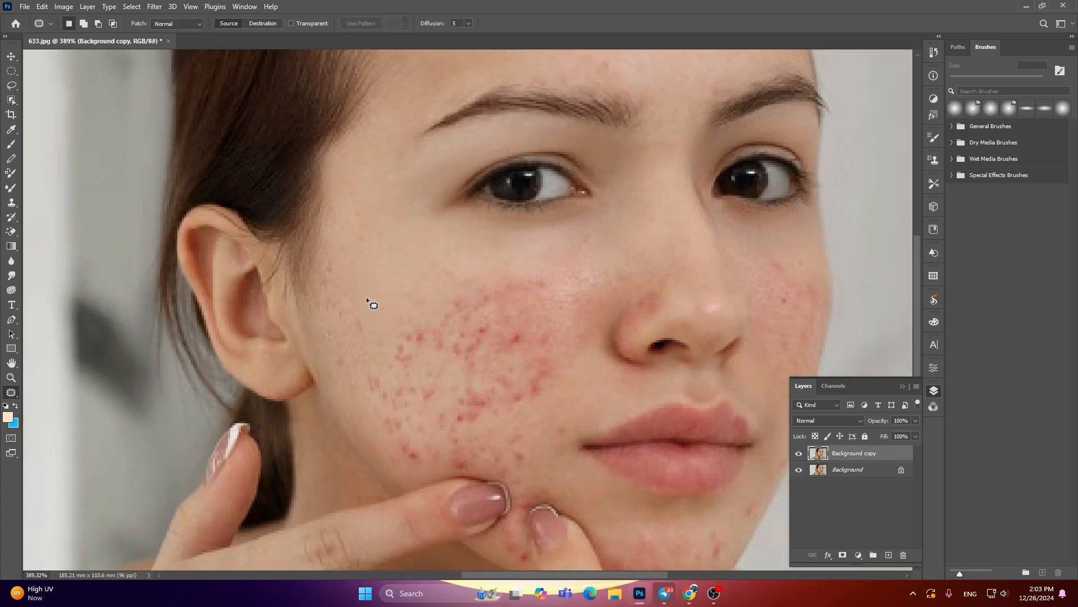
Patch the remaining blemishes along the outer edge of the near cheek, in front of the ear, with clear cheek skin.
{"action": "mouse_move", "coordinate": [366, 299]}
{"action": "left_mouse_down"}
{"action": "mouse_move", "coordinate": [360, 318]}
{"action": "mouse_move", "coordinate": [410, 316]}
{"action": "left_mouse_up"}
{"action": "key", "text": "ctrl+d"}
{"action": "left_click_drag", "start_coordinate": [343, 340], "coordinate": [354, 348]}
{"action": "mouse_move", "coordinate": [357, 354]}
{"action": "left_mouse_down"}
{"action": "mouse_move", "coordinate": [377, 281]}
{"action": "mouse_move", "coordinate": [437, 382]}
{"action": "mouse_move", "coordinate": [433, 300]}
{"action": "left_mouse_up"}
{"action": "key", "text": "ctrl+d"}
Patch the acne cluster on the upper middle of the near cheek with clear skin from below the eye.
{"action": "left_click_drag", "start_coordinate": [433, 310], "coordinate": [418, 247]}
{"action": "key", "text": "ctrl+d"}
{"action": "mouse_move", "coordinate": [473, 277]}
{"action": "left_mouse_down"}
{"action": "mouse_move", "coordinate": [485, 373]}
{"action": "mouse_move", "coordinate": [499, 276]}
{"action": "left_mouse_up"}
{"action": "left_click_drag", "start_coordinate": [493, 282], "coordinate": [443, 255]}
{"action": "key", "text": "ctrl+d"}
{"action": "scroll", "coordinate": [430, 344], "scroll_direction": "down", "scroll_amount": 1}
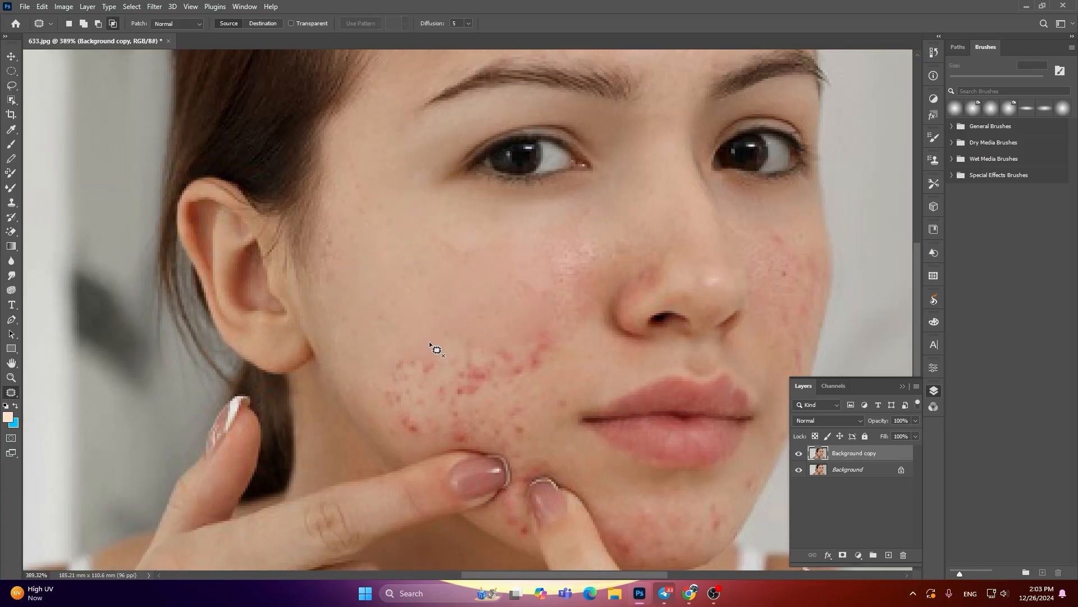
Patch the acne marks on the lower near cheek above the fingers with clear skin from higher on the cheek.
{"action": "left_click_drag", "start_coordinate": [435, 441], "coordinate": [437, 442]}
{"action": "left_click_drag", "start_coordinate": [416, 416], "coordinate": [409, 292]}
{"action": "key", "text": "ctrl+d"}
{"action": "left_click_drag", "start_coordinate": [465, 336], "coordinate": [443, 425]}
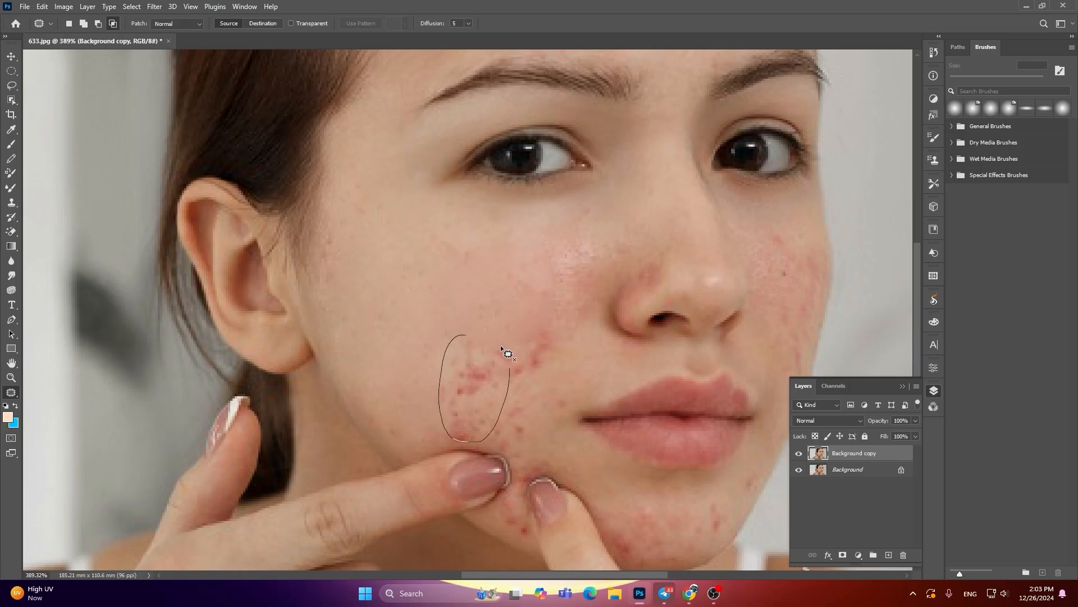
{"action": "left_click_drag", "start_coordinate": [501, 345], "coordinate": [472, 336]}
{"action": "key", "text": "ctrl+d"}
{"action": "mouse_move", "coordinate": [476, 363]}
{"action": "left_mouse_down"}
{"action": "mouse_move", "coordinate": [480, 288]}
{"action": "mouse_move", "coordinate": [546, 288]}
{"action": "left_mouse_up"}
{"action": "key", "text": "ctrl+d"}
Patch the reddened area of the near cheek beside the nose with smoother cheek skin.
{"action": "scroll", "coordinate": [588, 272], "scroll_direction": "up", "scroll_amount": 1}
{"action": "mouse_move", "coordinate": [527, 333]}
{"action": "left_mouse_down"}
{"action": "mouse_move", "coordinate": [539, 268]}
{"action": "mouse_move", "coordinate": [427, 276]}
{"action": "mouse_move", "coordinate": [514, 267]}
{"action": "left_mouse_up"}
{"action": "left_click_drag", "start_coordinate": [483, 284], "coordinate": [494, 325]}
{"action": "key", "text": "ctrl+d"}
{"action": "left_click_drag", "start_coordinate": [587, 344], "coordinate": [568, 278]}
{"action": "left_click_drag", "start_coordinate": [521, 309], "coordinate": [416, 231]}
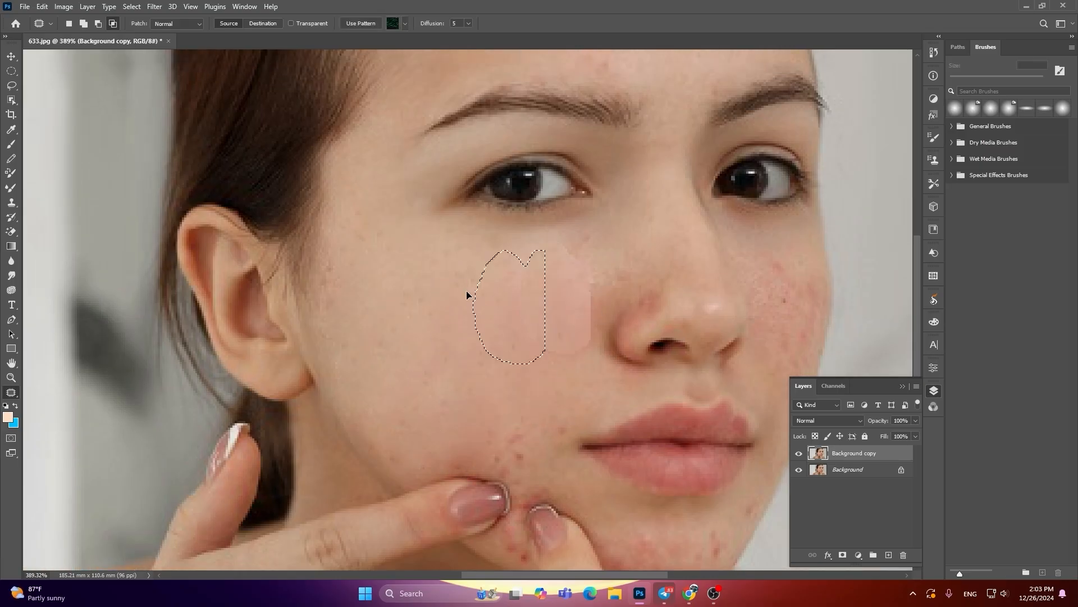
{"action": "key", "text": "ctrl+d"}
Patch the small blemishes between the mouth corner and the fingertips, including the spot in the skin between the fingers.
{"action": "scroll", "coordinate": [412, 224], "scroll_direction": "down", "scroll_amount": 3}
{"action": "scroll", "coordinate": [497, 390], "scroll_direction": "up", "scroll_amount": 9}
{"action": "mouse_move", "coordinate": [514, 366]}
{"action": "left_mouse_down"}
{"action": "mouse_move", "coordinate": [487, 368]}
{"action": "mouse_move", "coordinate": [553, 333]}
{"action": "left_mouse_up"}
{"action": "key", "text": "ctrl+d"}
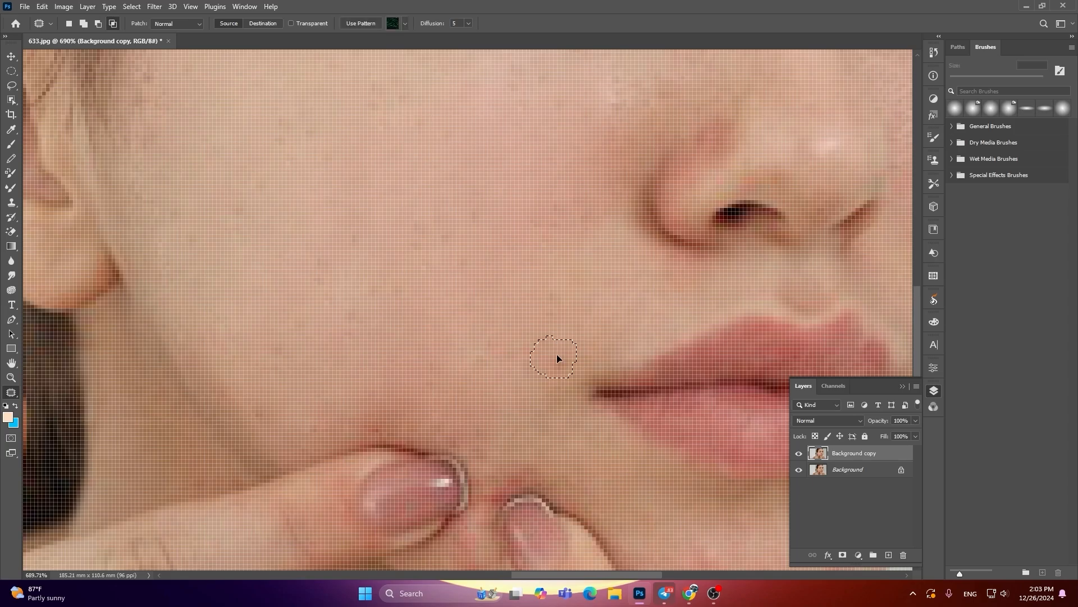
{"action": "scroll", "coordinate": [558, 356], "scroll_direction": "down", "scroll_amount": 5}
{"action": "scroll", "coordinate": [494, 397], "scroll_direction": "up", "scroll_amount": 5}
{"action": "left_click_drag", "start_coordinate": [482, 226], "coordinate": [491, 225]}
{"action": "key", "text": "ctrl+d"}
{"action": "scroll", "coordinate": [467, 353], "scroll_direction": "up", "scroll_amount": 2}
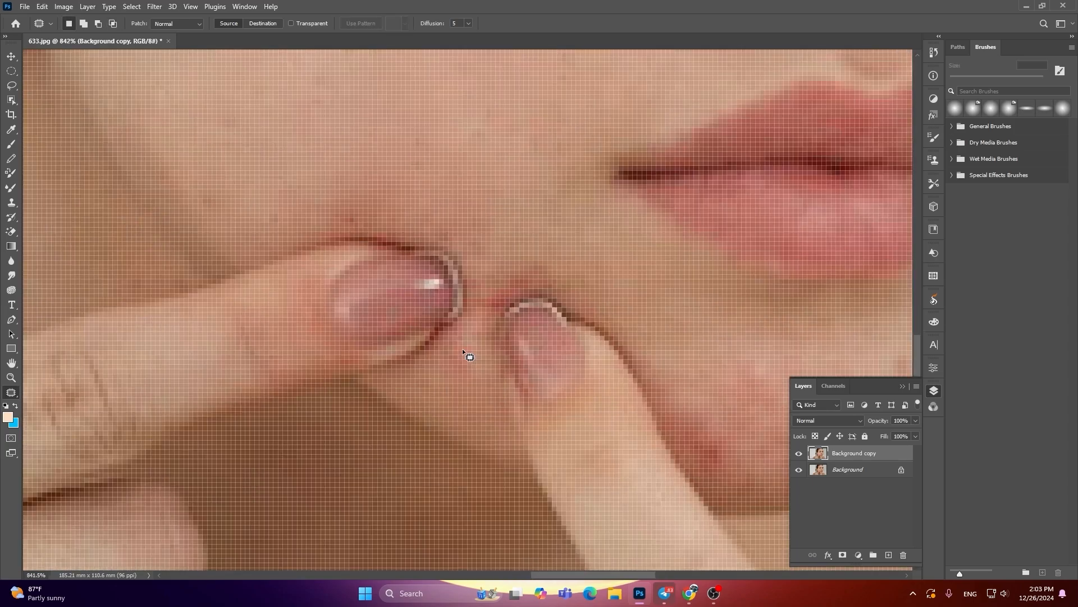
{"action": "mouse_move", "coordinate": [470, 337]}
{"action": "left_mouse_down"}
{"action": "mouse_move", "coordinate": [481, 365]}
{"action": "mouse_move", "coordinate": [462, 335]}
{"action": "left_mouse_up"}
{"action": "key", "text": "ctrl+d"}
Patch the blemishes on the chin and along the far jawline below the lips with nearby clear skin.
{"action": "scroll", "coordinate": [451, 366], "scroll_direction": "down", "scroll_amount": 7}
{"action": "scroll", "coordinate": [443, 350], "scroll_direction": "up", "scroll_amount": 3}
{"action": "scroll", "coordinate": [601, 429], "scroll_direction": "up", "scroll_amount": 2}
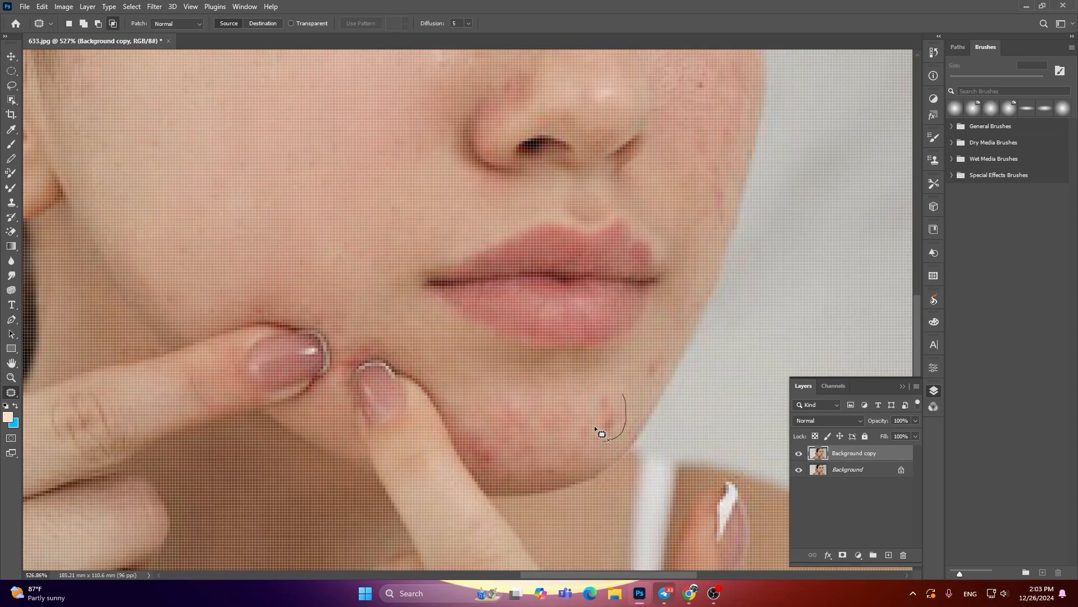
{"action": "mouse_move", "coordinate": [578, 423]}
{"action": "left_mouse_down"}
{"action": "mouse_move", "coordinate": [547, 457]}
{"action": "mouse_move", "coordinate": [513, 392]}
{"action": "left_mouse_up"}
{"action": "left_click_drag", "start_coordinate": [672, 362], "coordinate": [655, 372]}
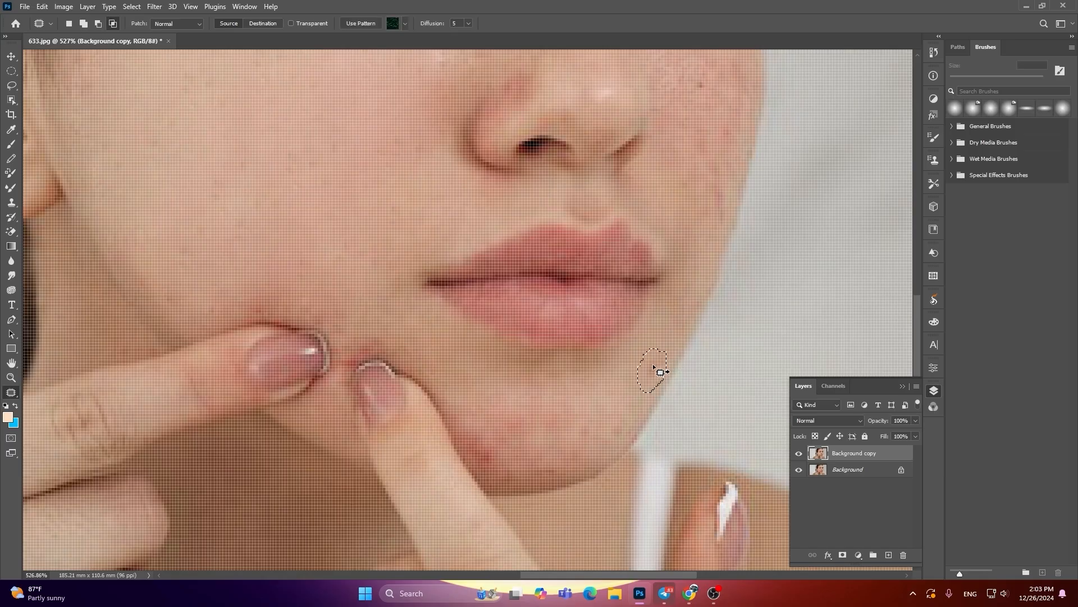
{"action": "scroll", "coordinate": [655, 373], "scroll_direction": "down", "scroll_amount": 5}
{"action": "scroll", "coordinate": [609, 357], "scroll_direction": "up", "scroll_amount": 5}
{"action": "key", "text": "ctrl+d"}
Patch the visible spots on the far cheek with cleaner neighbouring skin.
{"action": "scroll", "coordinate": [584, 364], "scroll_direction": "down", "scroll_amount": 5}
{"action": "mouse_move", "coordinate": [599, 344]}
{"action": "left_mouse_down"}
{"action": "mouse_move", "coordinate": [564, 358]}
{"action": "mouse_move", "coordinate": [583, 308]}
{"action": "left_mouse_up"}
{"action": "scroll", "coordinate": [585, 357], "scroll_direction": "up", "scroll_amount": 4}
{"action": "left_click_drag", "start_coordinate": [568, 318], "coordinate": [592, 276]}
{"action": "key", "text": "ctrl+d"}
Patch the remaining small spots on the forehead with adjacent clear skin and clear the selection.
{"action": "scroll", "coordinate": [458, 207], "scroll_direction": "up", "scroll_amount": 3}
{"action": "mouse_move", "coordinate": [431, 201]}
{"action": "left_mouse_down"}
{"action": "mouse_move", "coordinate": [450, 292]}
{"action": "mouse_move", "coordinate": [432, 201]}
{"action": "left_mouse_up"}
{"action": "left_click_drag", "start_coordinate": [443, 241], "coordinate": [440, 194]}
{"action": "key", "text": "ctrl+d"}
{"action": "mouse_move", "coordinate": [573, 152]}
{"action": "left_mouse_down"}
{"action": "mouse_move", "coordinate": [562, 235]}
{"action": "mouse_move", "coordinate": [572, 153]}
{"action": "left_mouse_up"}
{"action": "key", "text": "ctrl+d"}
{"action": "scroll", "coordinate": [453, 216], "scroll_direction": "down", "scroll_amount": 5}
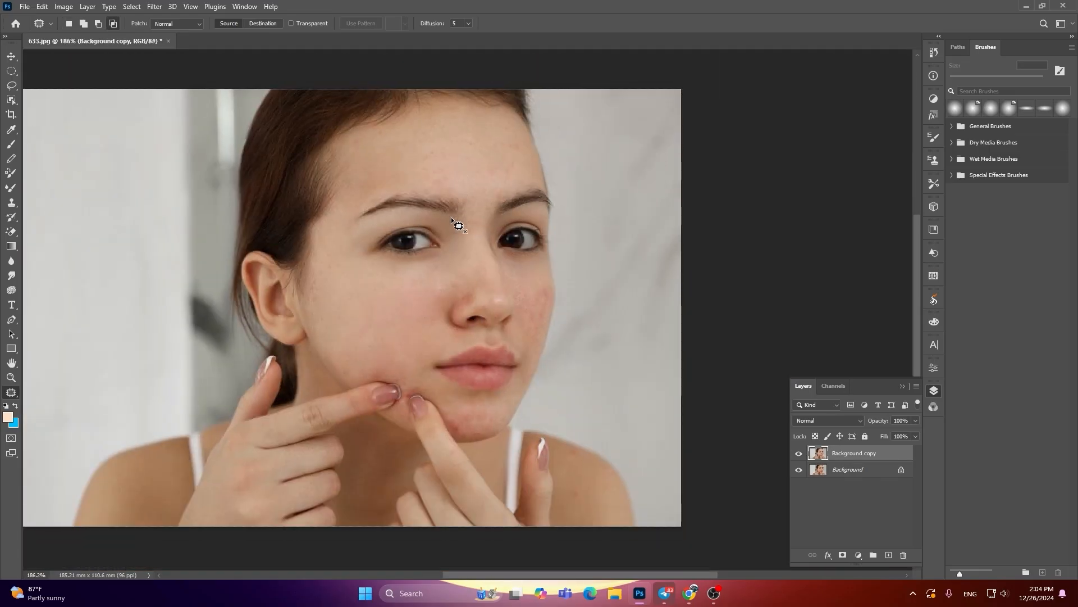
{"action": "scroll", "coordinate": [458, 444], "scroll_direction": "up", "scroll_amount": 5}
{"action": "scroll", "coordinate": [464, 425], "scroll_direction": "down", "scroll_amount": 5}
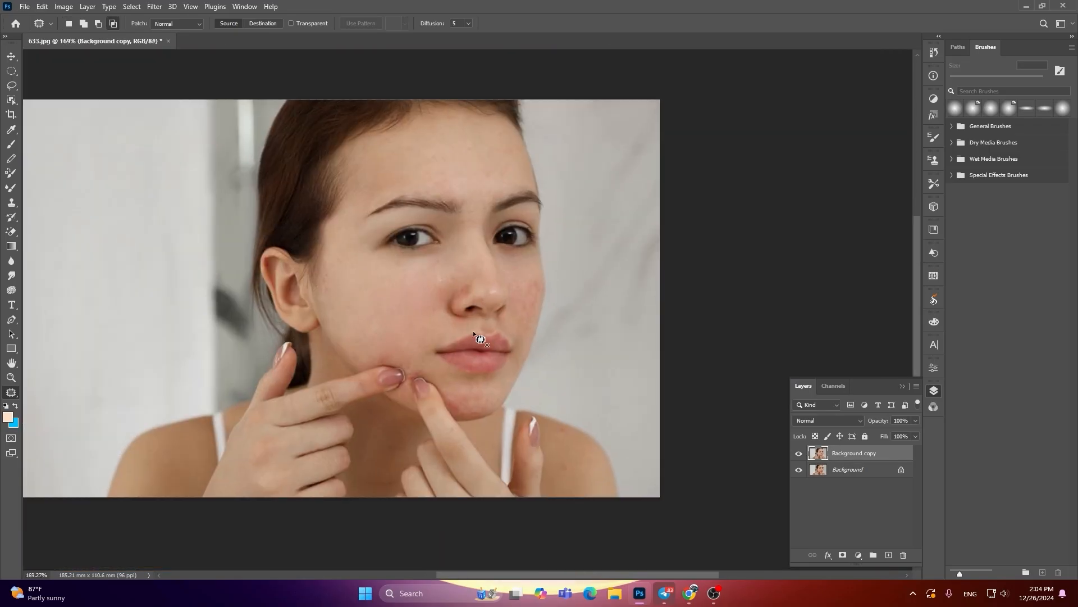
{"action": "scroll", "coordinate": [436, 321], "scroll_direction": "up", "scroll_amount": 4}
{"action": "key", "text": "ctrl+d"}
{"action": "scroll", "coordinate": [448, 293], "scroll_direction": "down", "scroll_amount": 3}
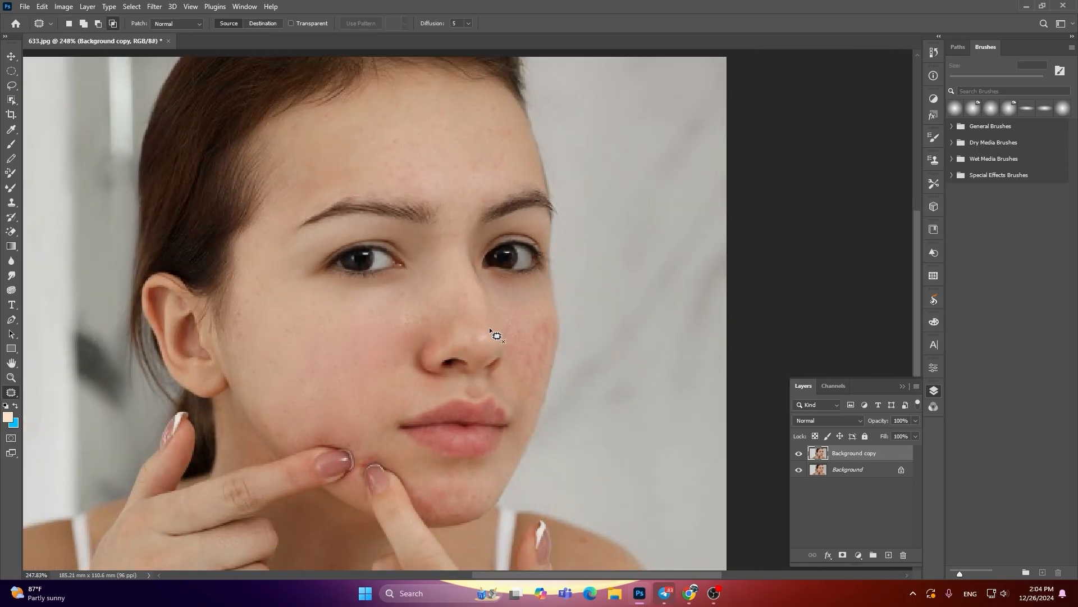
Toggle the Background copy layer's visibility to compare the retouched skin with the original.
{"action": "left_click", "coordinate": [799, 454]}
{"action": "left_click", "coordinate": [799, 453]}
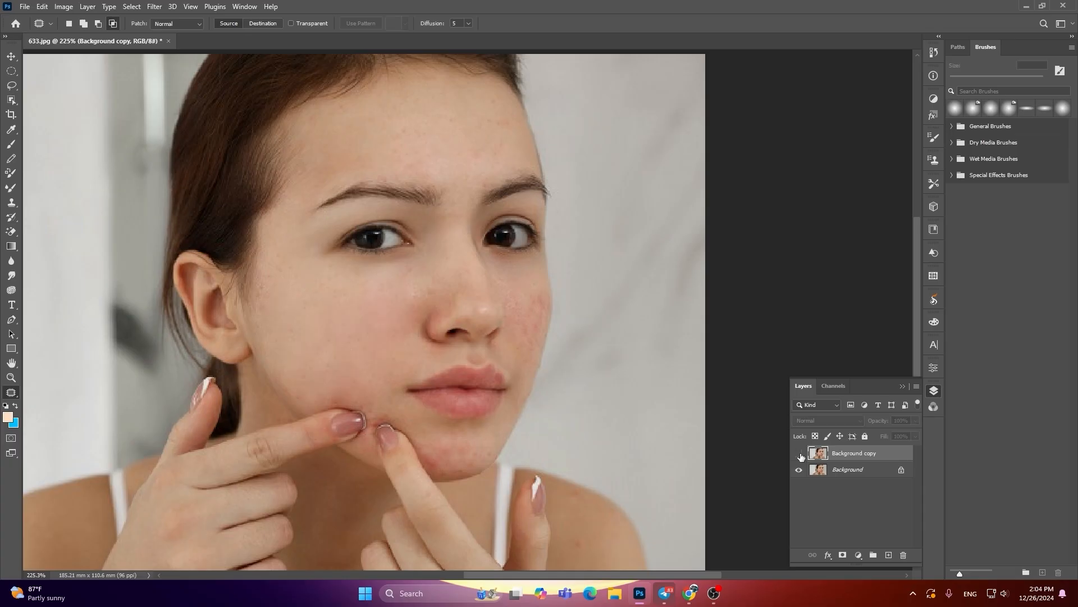
{"action": "left_click", "coordinate": [799, 454]}
{"action": "left_click", "coordinate": [799, 454]}
{"action": "left_click", "coordinate": [799, 453]}
{"action": "left_click", "coordinate": [799, 454]}
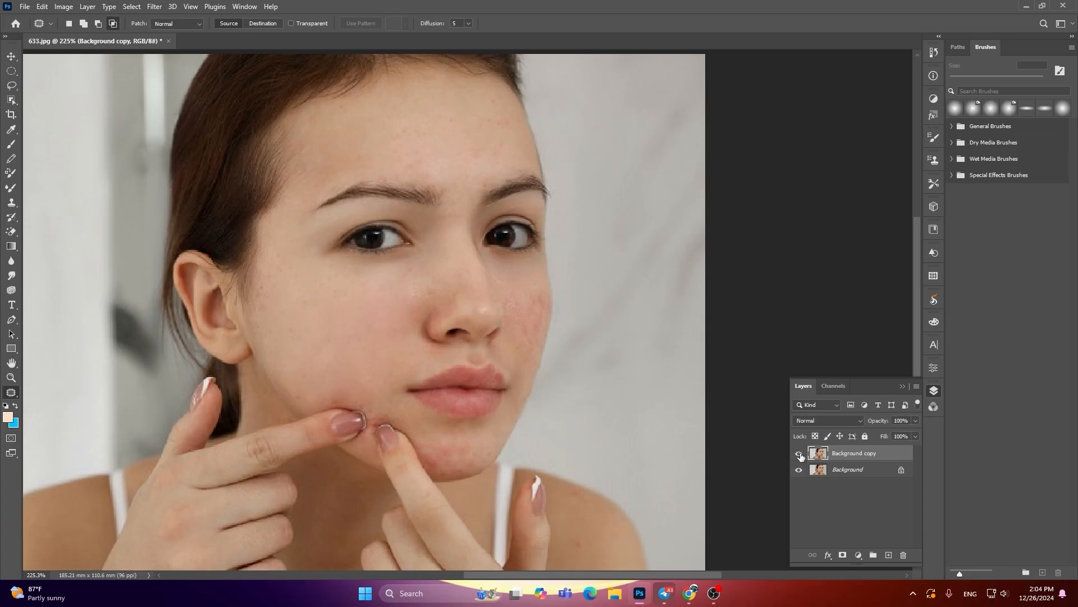
Duplicate the retouched Background copy layer as Background copy 2.
{"action": "right_click", "coordinate": [878, 462]}
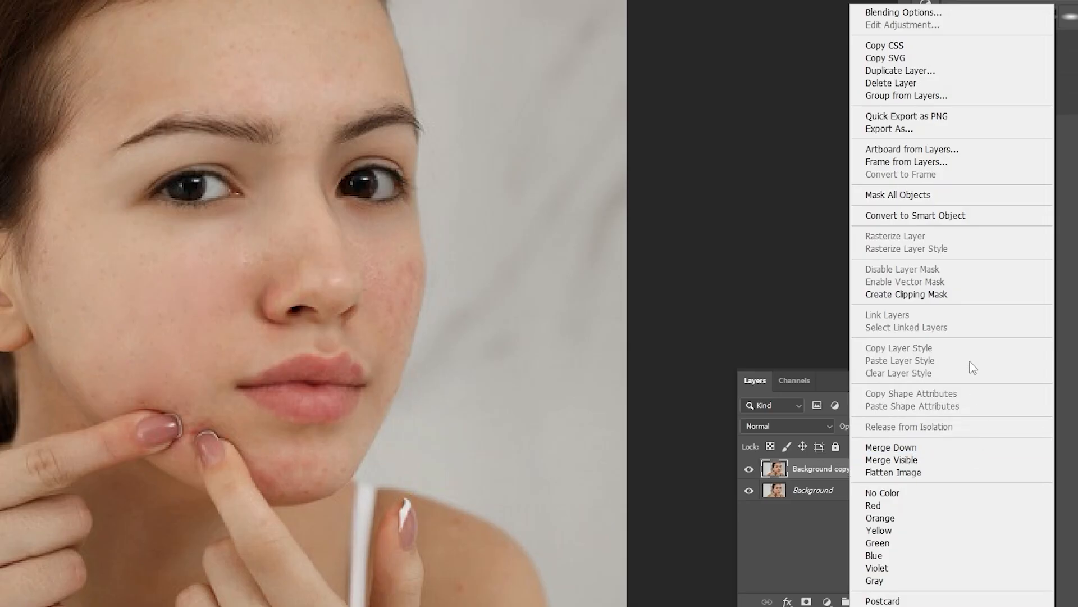
{"action": "left_click", "coordinate": [904, 73]}
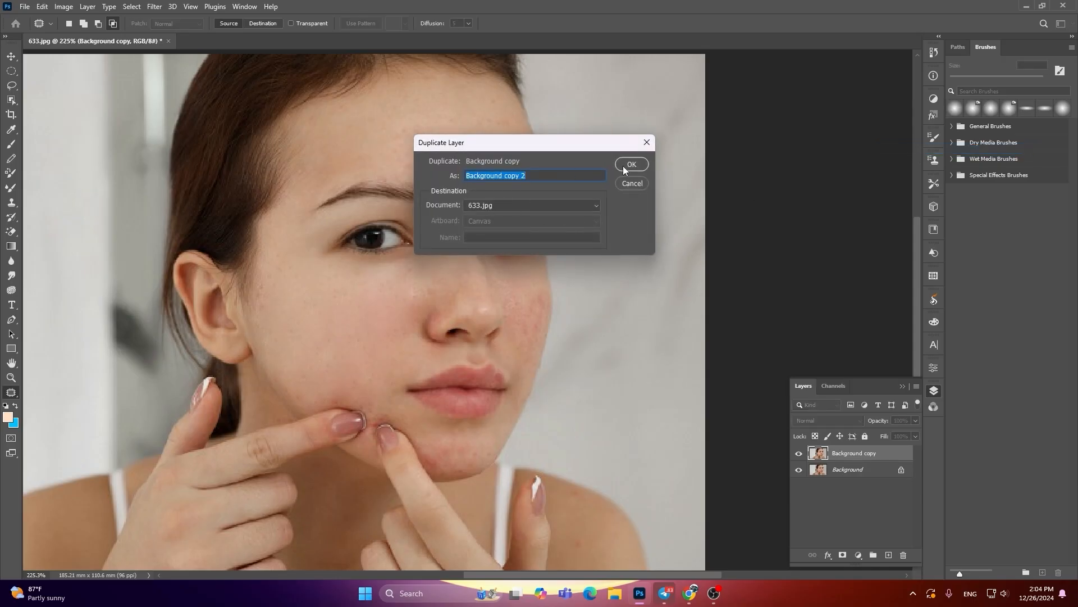
{"action": "left_click", "coordinate": [625, 165]}
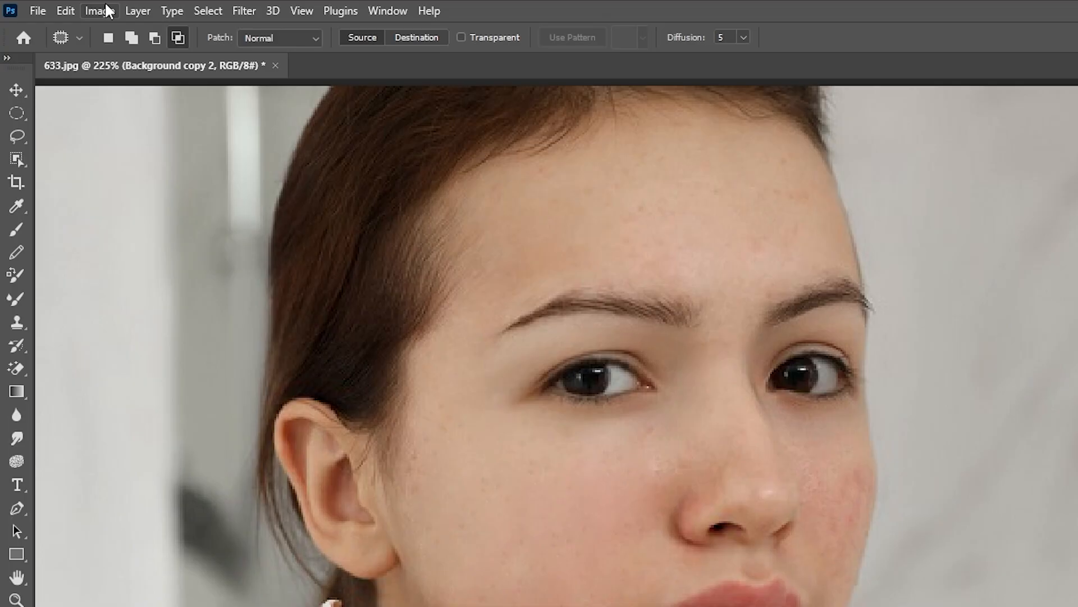
Invert the colours of the Background copy 2 layer and set its blend mode to Vivid Light.
{"action": "left_click", "coordinate": [64, 7]}
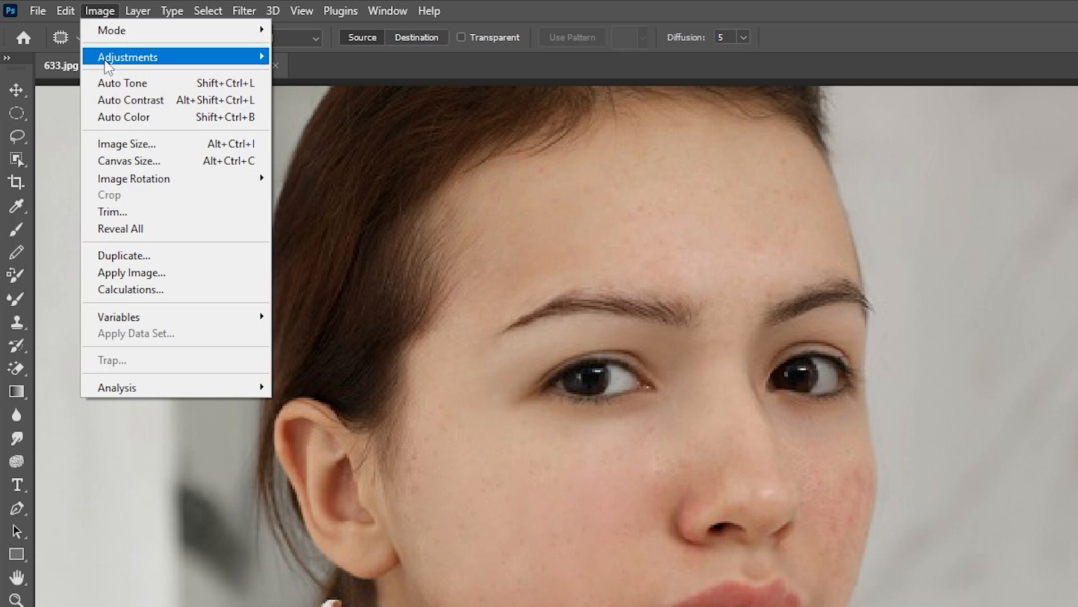
{"action": "mouse_move", "coordinate": [68, 40]}
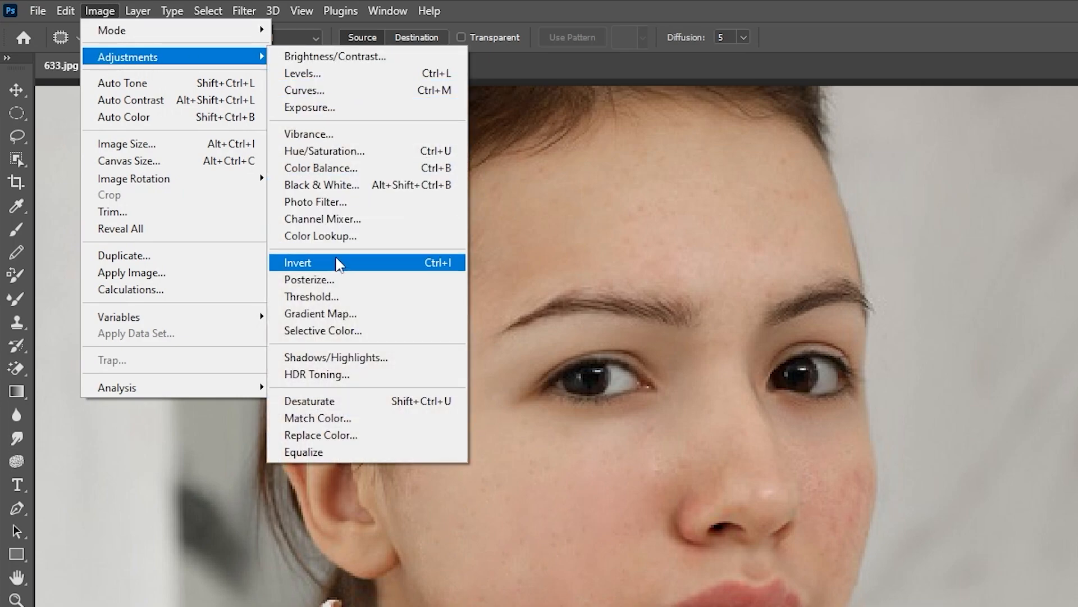
{"action": "left_click", "coordinate": [366, 266]}
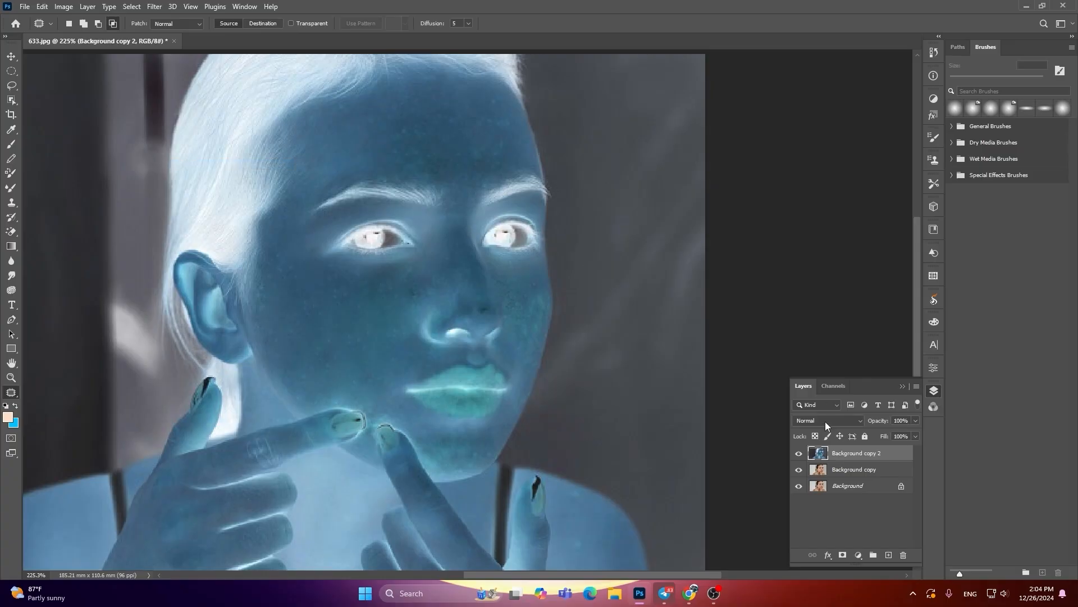
{"action": "left_click", "coordinate": [826, 423]}
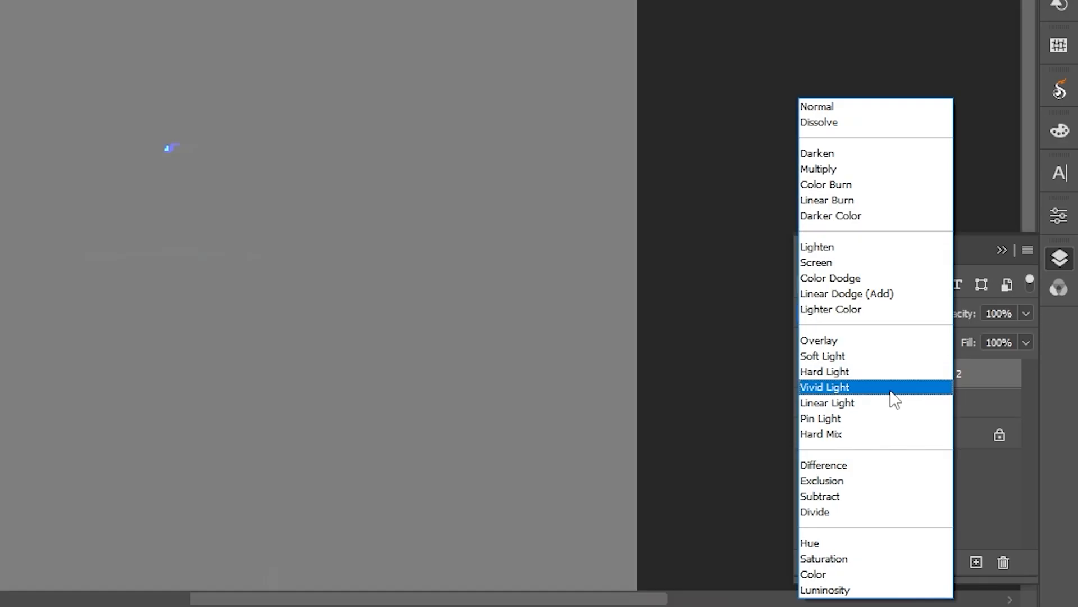
{"action": "left_click", "coordinate": [891, 391]}
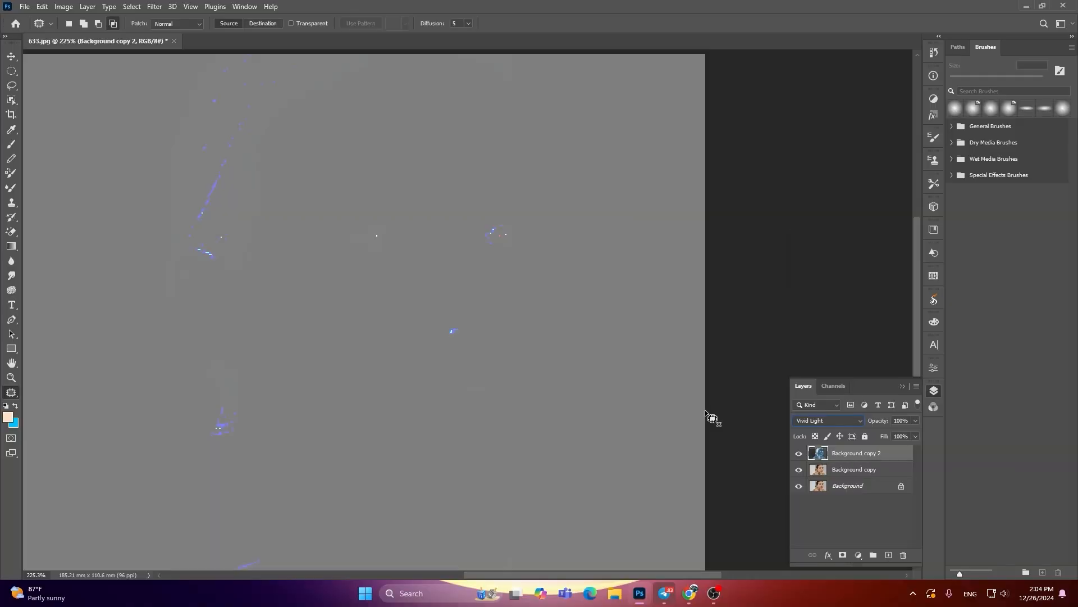
Apply a Gaussian Blur with a radius of about 1 pixel to the Background copy 2 layer.
{"action": "left_click", "coordinate": [157, 8]}
{"action": "mouse_move", "coordinate": [185, 151]}
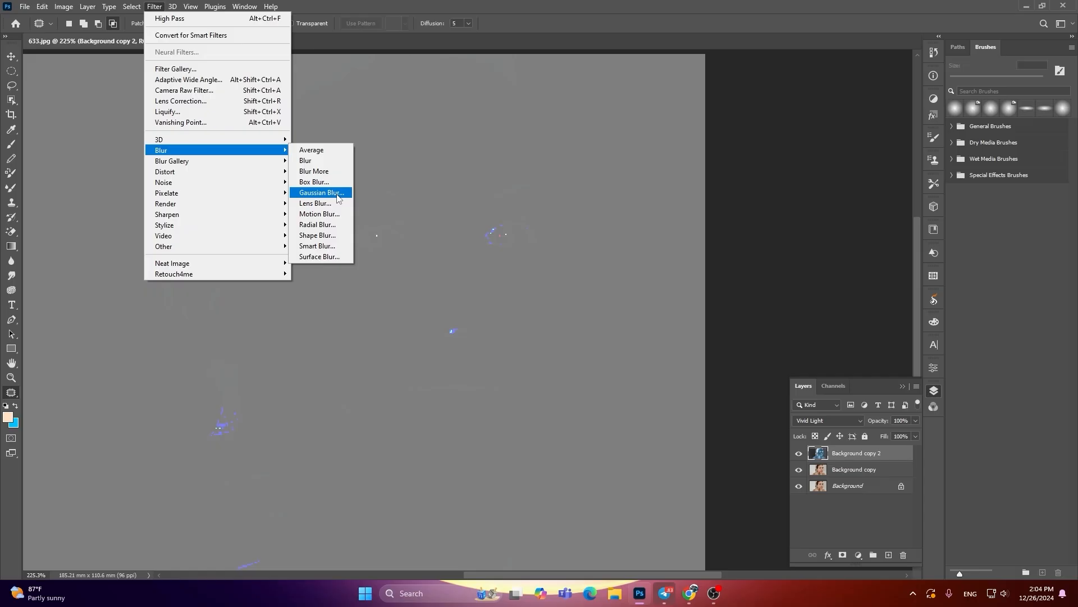
{"action": "left_click", "coordinate": [522, 421]}
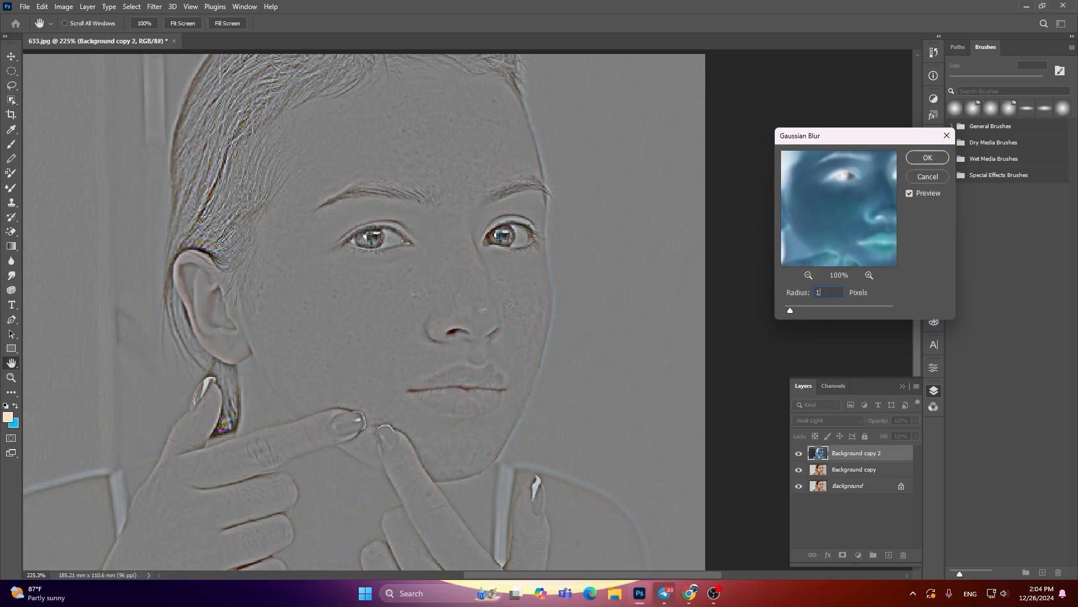
{"action": "left_click", "coordinate": [927, 158]}
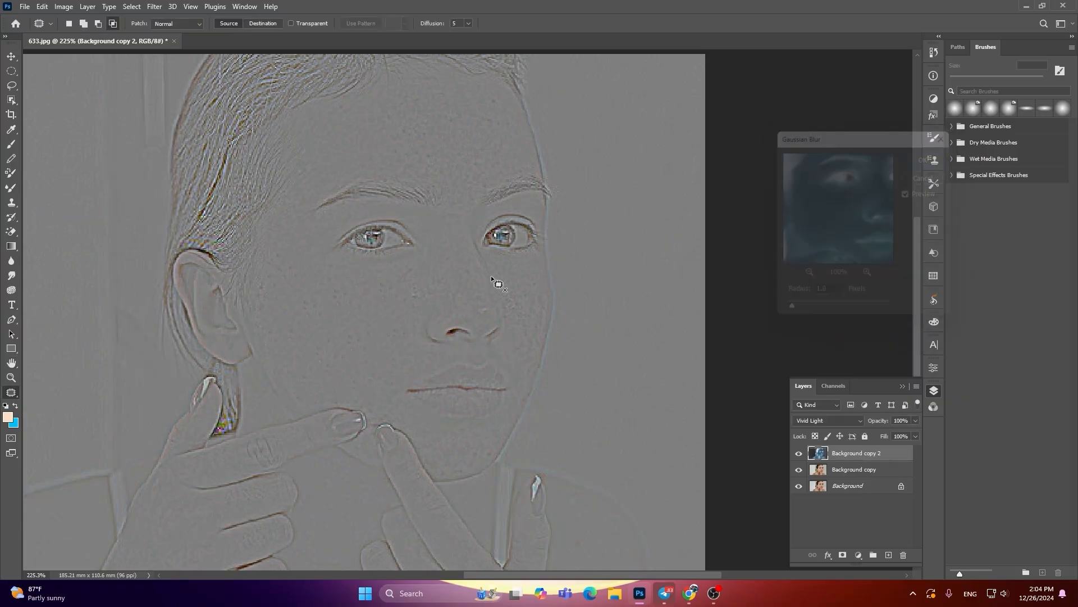
{"action": "scroll", "coordinate": [409, 297], "scroll_direction": "up", "scroll_amount": 2}
Apply a High Pass filter with a radius of about 8.6 pixels to the Background copy 2 layer.
{"action": "key", "text": "j"}
{"action": "left_click", "coordinate": [148, 6]}
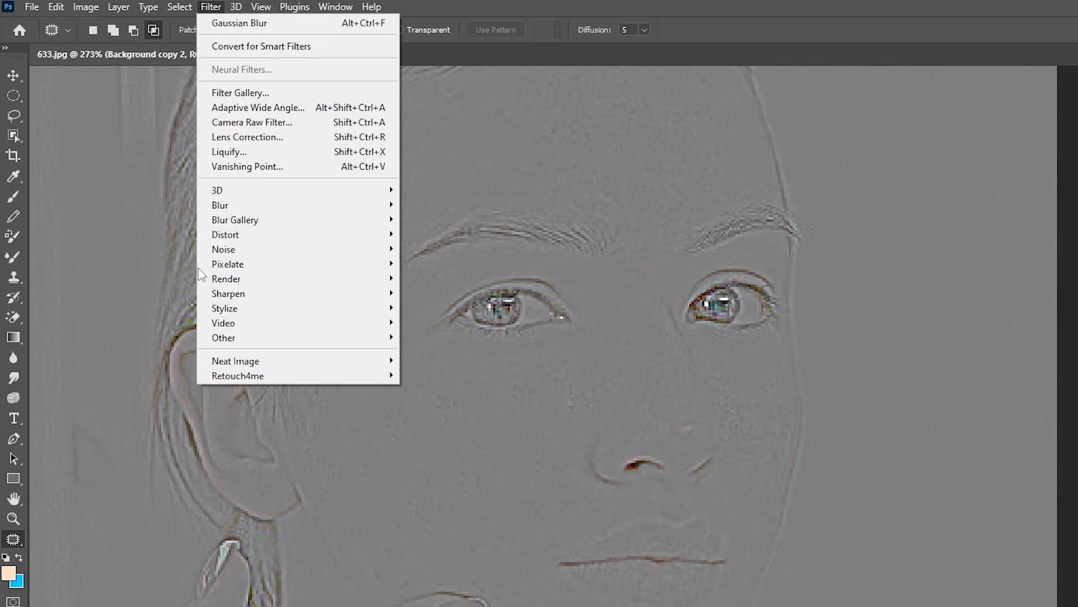
{"action": "mouse_move", "coordinate": [255, 252]}
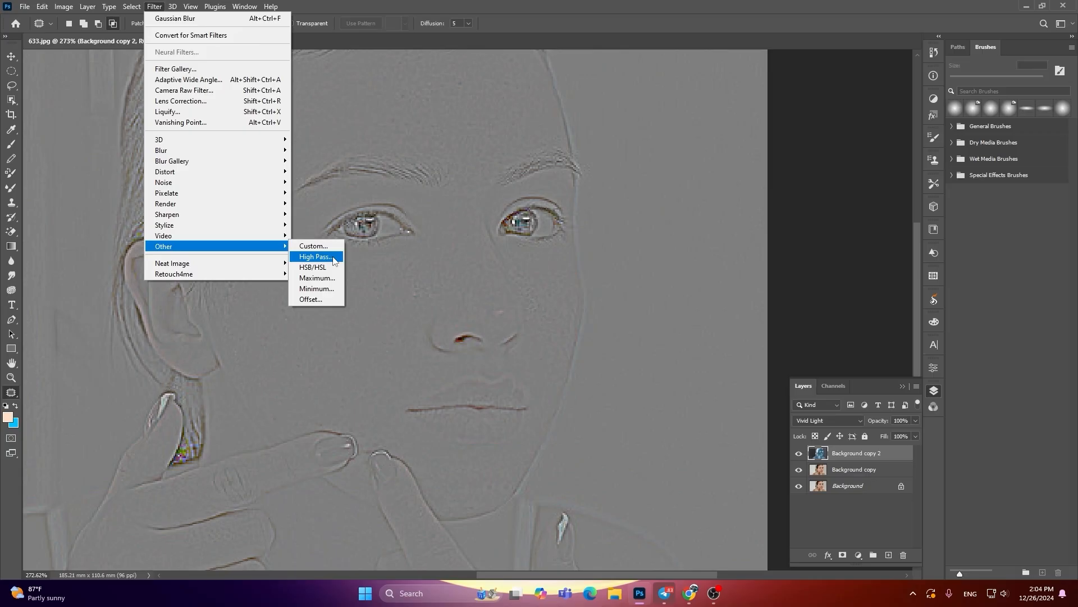
{"action": "left_click", "coordinate": [435, 351]}
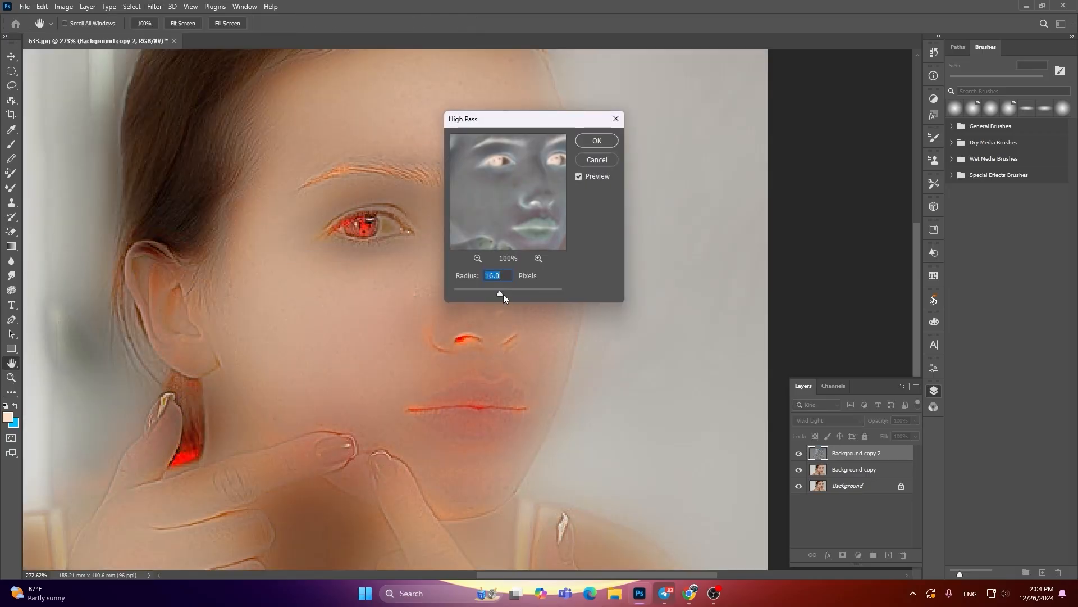
{"action": "left_click_drag", "start_coordinate": [490, 294], "coordinate": [493, 294]}
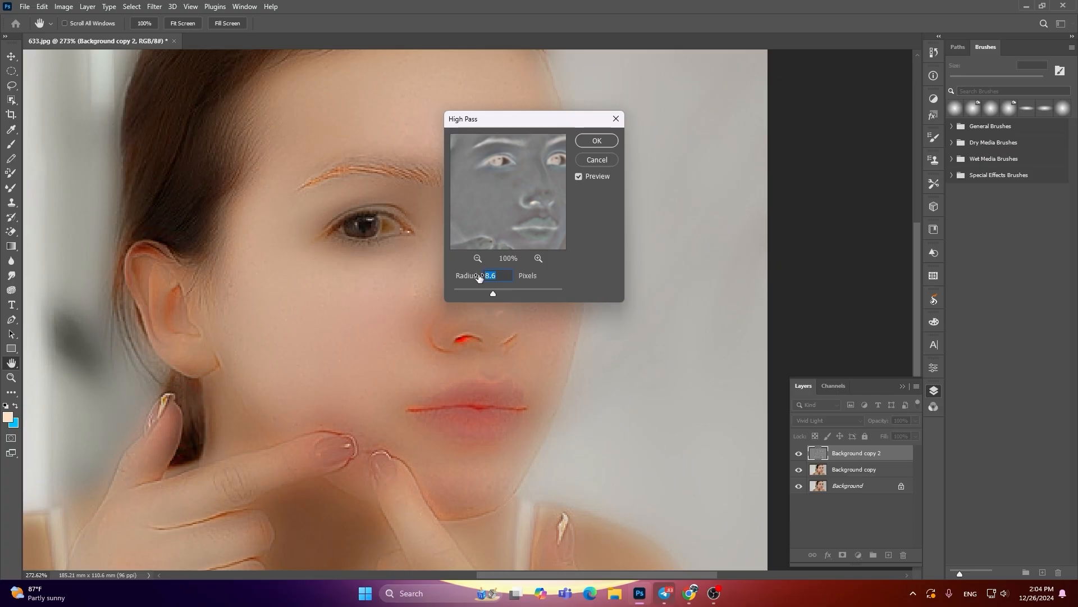
{"action": "left_click", "coordinate": [597, 141]}
{"action": "key", "text": "j"}
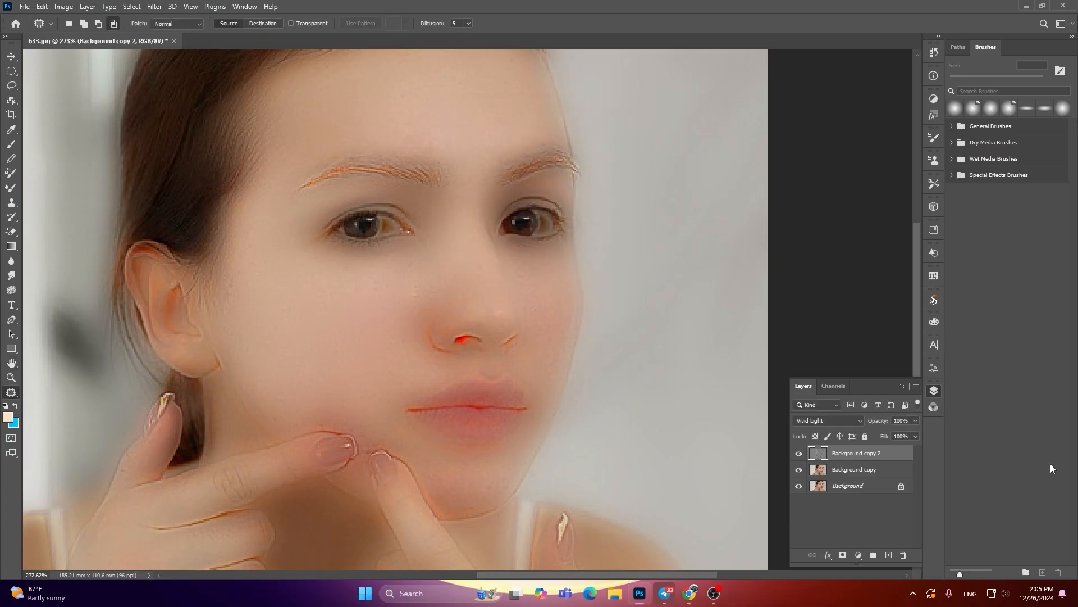
Set the foreground colour to white (ffffff) and activate the Brush tool.
{"action": "left_click", "coordinate": [8, 417]}
{"action": "left_click_drag", "start_coordinate": [647, 407], "coordinate": [631, 387]}
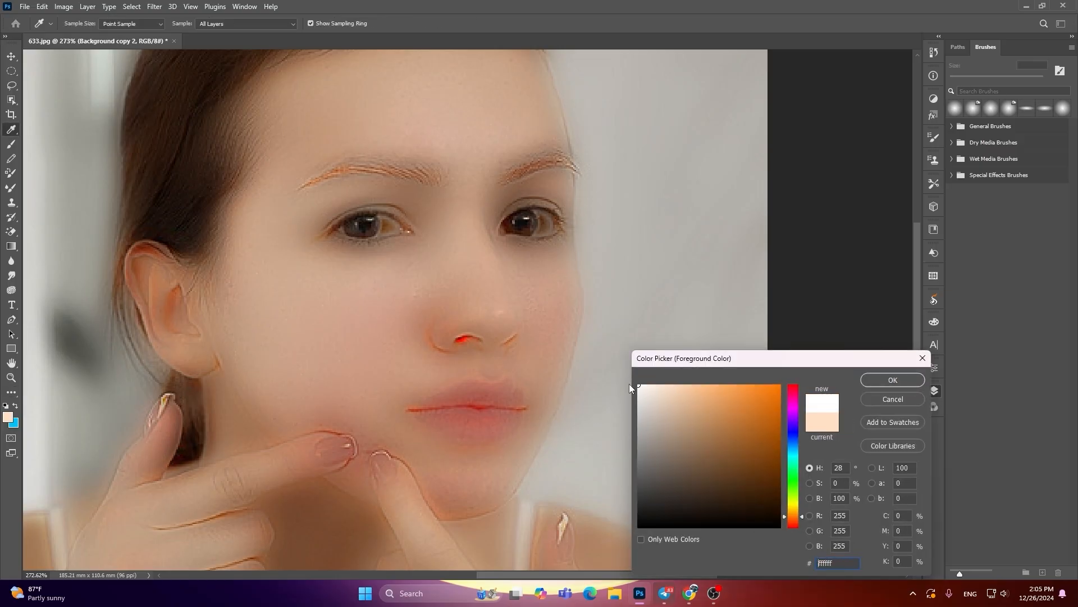
{"action": "left_click", "coordinate": [893, 380]}
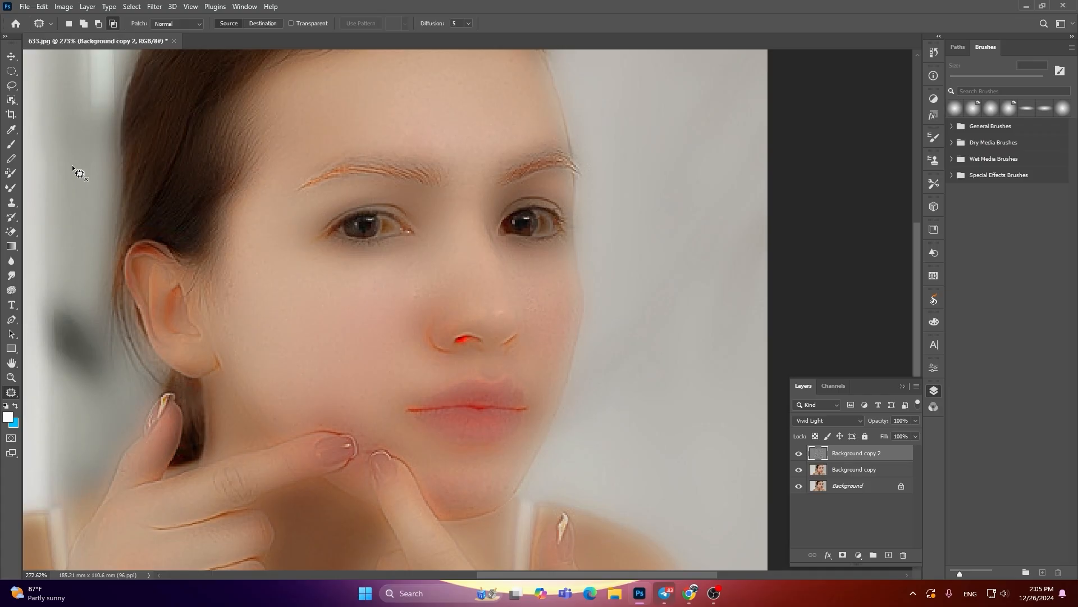
{"action": "left_click", "coordinate": [11, 145]}
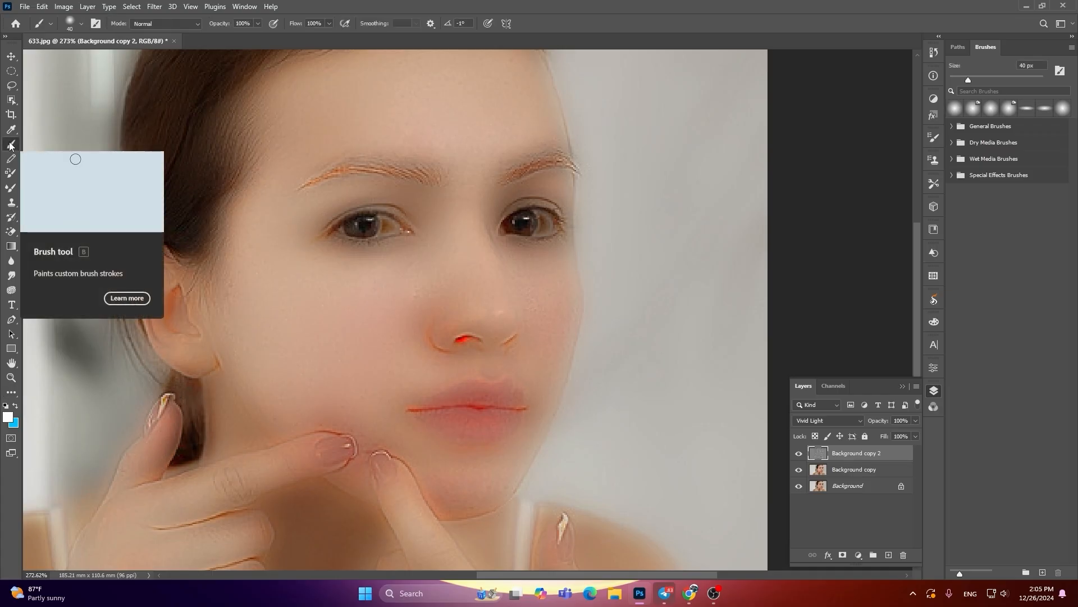
Add a black mask to the Background copy 2 layer and reveal the smoothing on the large cheek with a 40 px white brush.
{"action": "scroll", "coordinate": [534, 285], "scroll_direction": "down", "scroll_amount": 2}
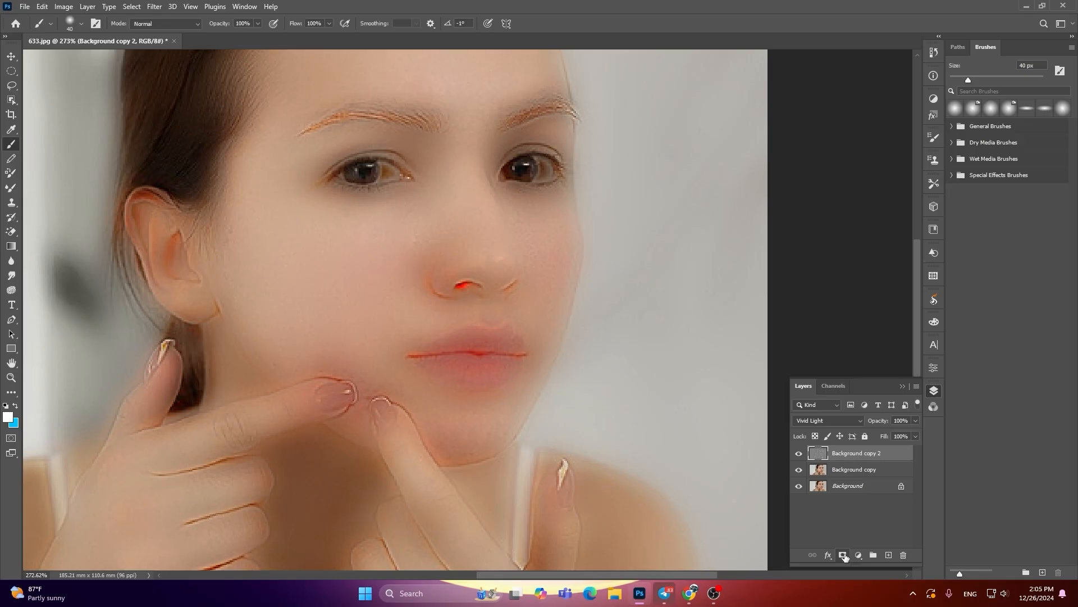
{"action": "left_click", "coordinate": [733, 570], "text": "alt"}
{"action": "scroll", "coordinate": [373, 289], "scroll_direction": "up", "scroll_amount": 3}
{"action": "mouse_move", "coordinate": [395, 238]}
{"action": "left_mouse_down"}
{"action": "mouse_move", "coordinate": [380, 242]}
{"action": "mouse_move", "coordinate": [336, 329]}
{"action": "left_mouse_up"}
{"action": "left_click_drag", "start_coordinate": [372, 259], "coordinate": [276, 326]}
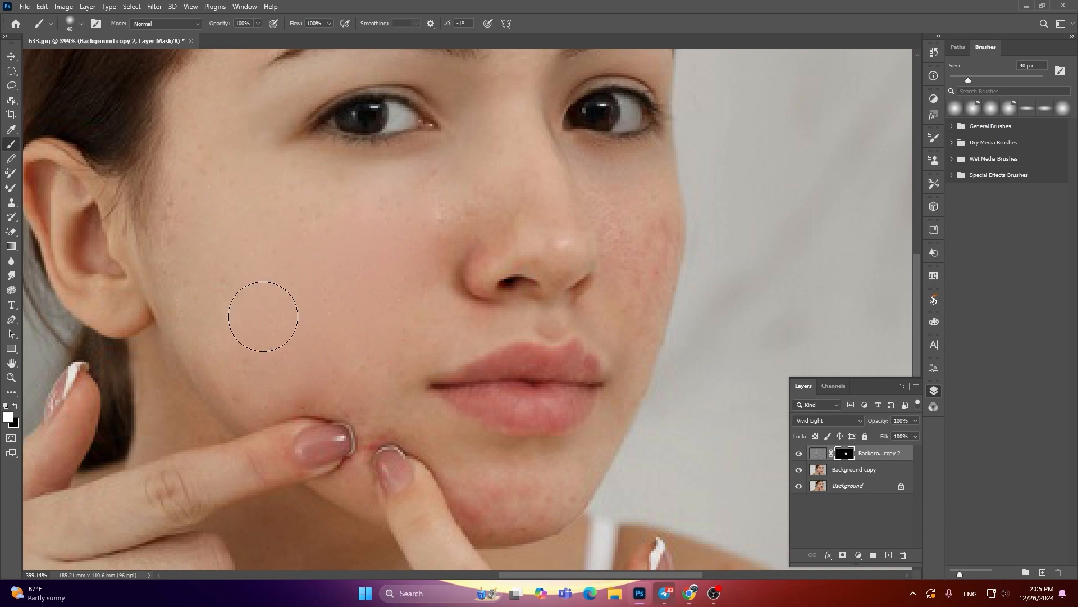
Paint the Background copy 2 mask white over the bridge of the nose and the forehead with the 40 px brush.
{"action": "scroll", "coordinate": [260, 313], "scroll_direction": "down", "scroll_amount": 3}
{"action": "scroll", "coordinate": [325, 301], "scroll_direction": "up", "scroll_amount": 2}
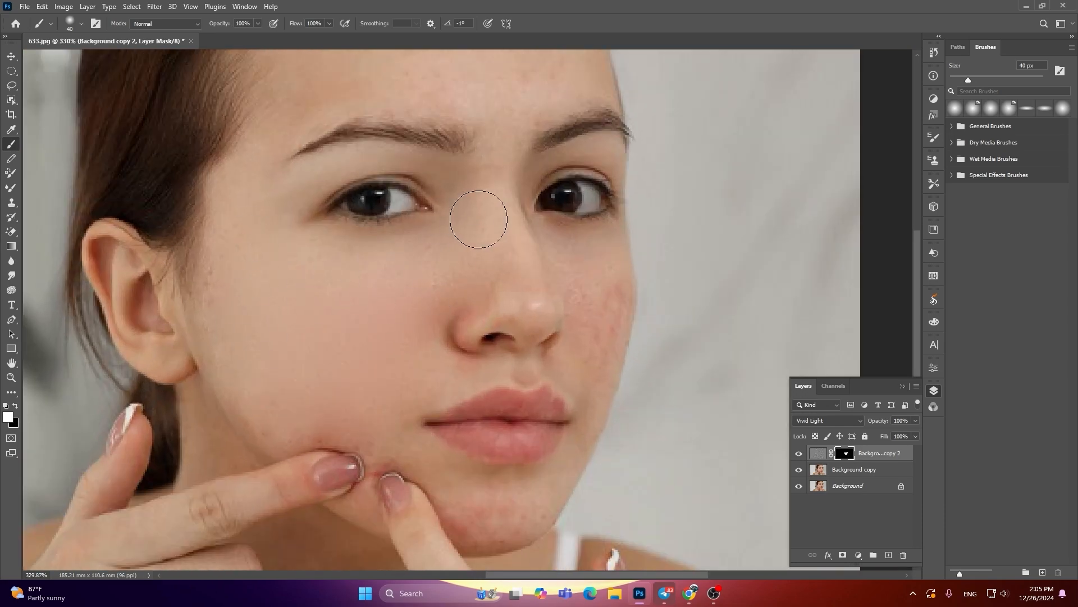
{"action": "scroll", "coordinate": [482, 216], "scroll_direction": "up", "scroll_amount": 2}
{"action": "scroll", "coordinate": [470, 229], "scroll_direction": "up", "scroll_amount": 2}
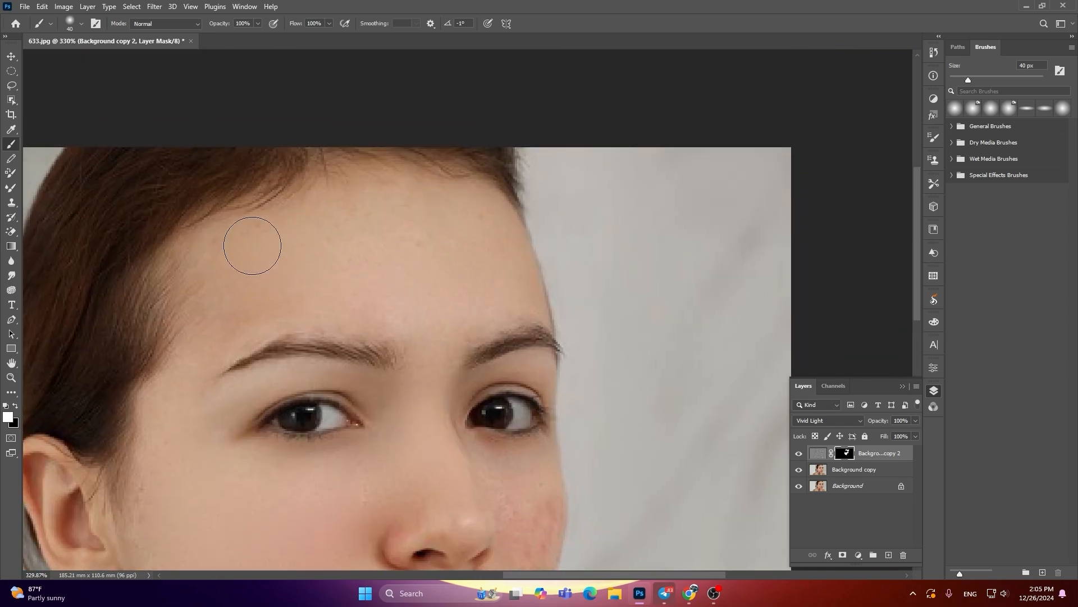
{"action": "scroll", "coordinate": [416, 290], "scroll_direction": "down", "scroll_amount": 3}
{"action": "scroll", "coordinate": [198, 376], "scroll_direction": "down", "scroll_amount": 3}
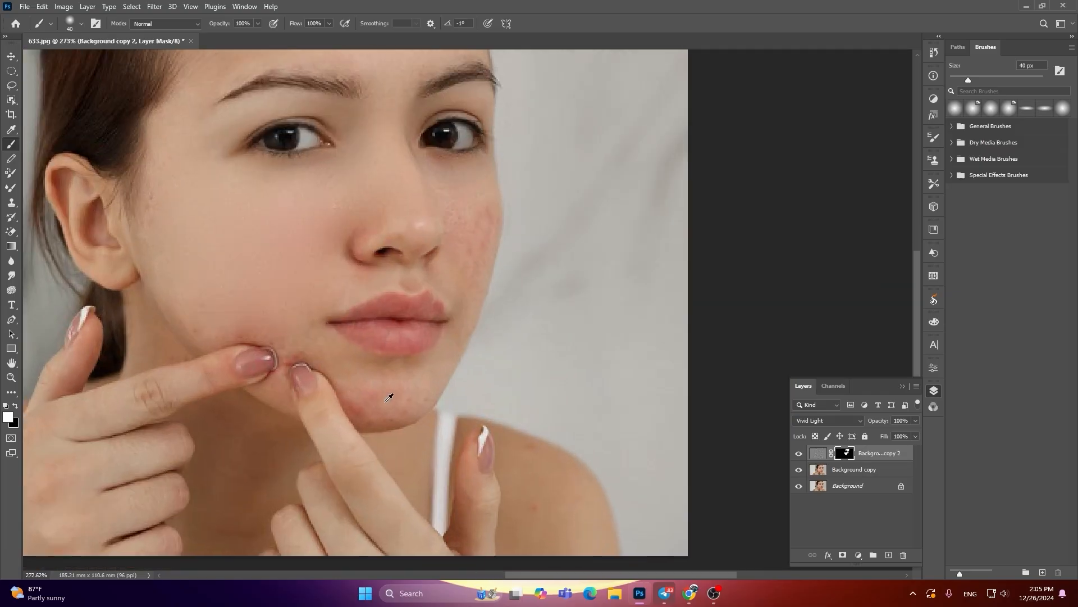
Reduce the brush to 20 px and reveal the smoothing on the chin and the skin around the lips.
{"action": "key", "text": "bracketleft"}
{"action": "key", "text": "bracketleft"}
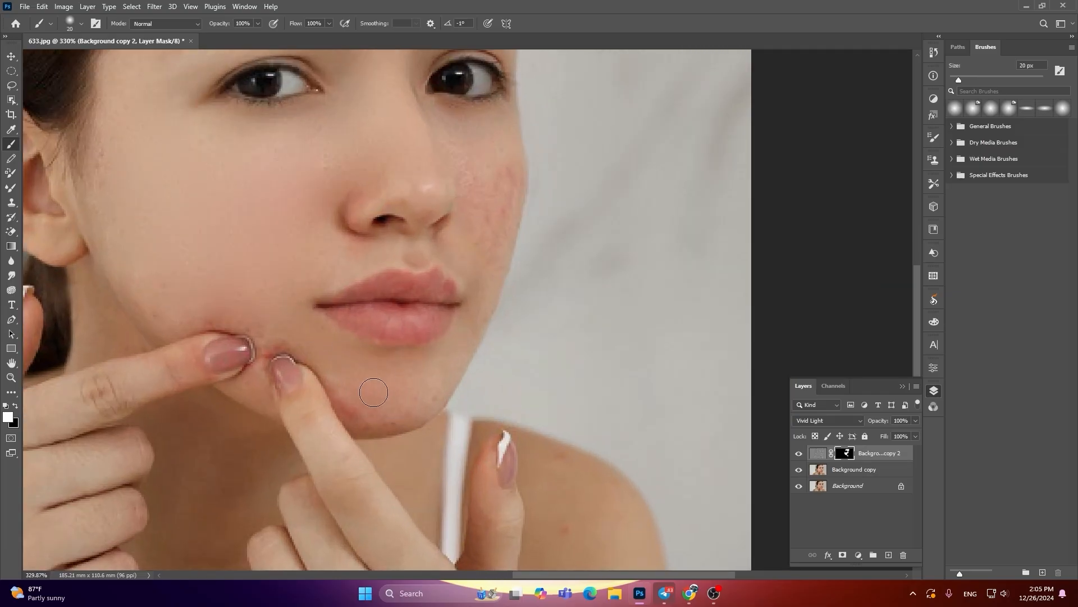
{"action": "scroll", "coordinate": [443, 349], "scroll_direction": "up", "scroll_amount": 1, "text": "alt"}
{"action": "scroll", "coordinate": [442, 349], "scroll_direction": "up", "scroll_amount": 4, "text": "alt"}
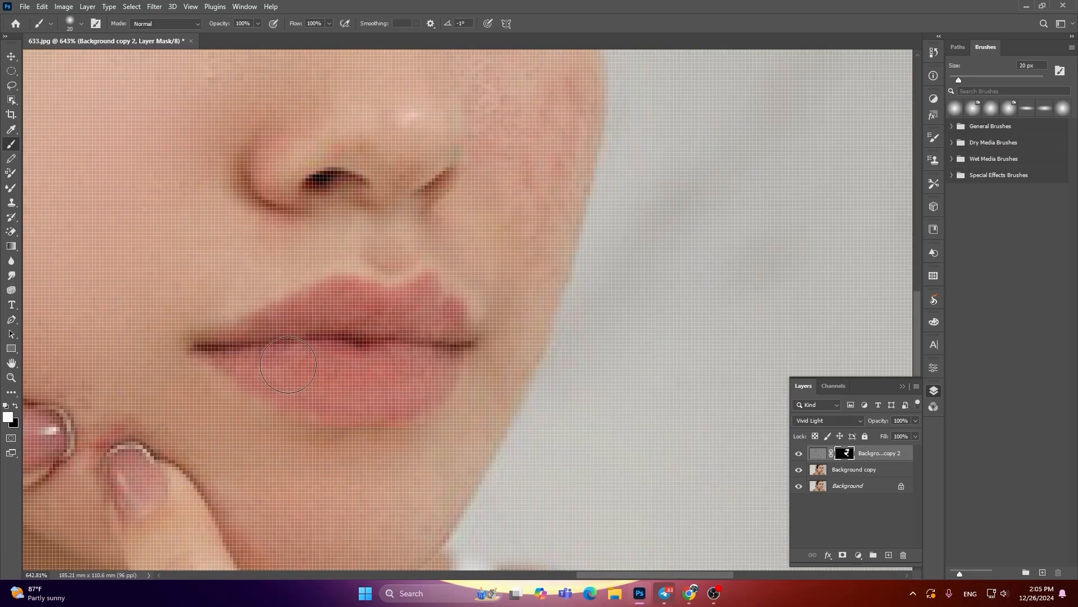
{"action": "scroll", "coordinate": [443, 349], "scroll_direction": "down", "scroll_amount": 12, "text": "alt"}
{"action": "scroll", "coordinate": [391, 268], "scroll_direction": "up", "scroll_amount": 12, "text": "alt"}
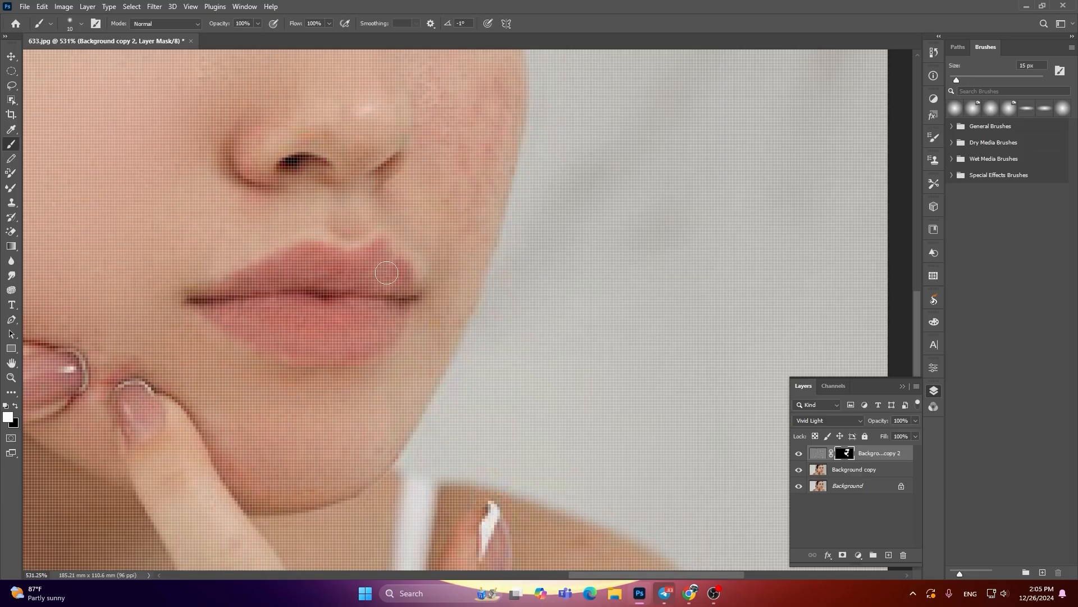
Set the brush to 15 px and paint the mask white over the reddened far cheek beside the nose.
{"action": "key", "text": "bracketleft"}
{"action": "key", "text": "bracketleft"}
{"action": "scroll", "coordinate": [314, 259], "scroll_direction": "down", "scroll_amount": 3, "text": "alt"}
{"action": "key", "text": "bracketright"}
{"action": "key", "text": "bracketright"}
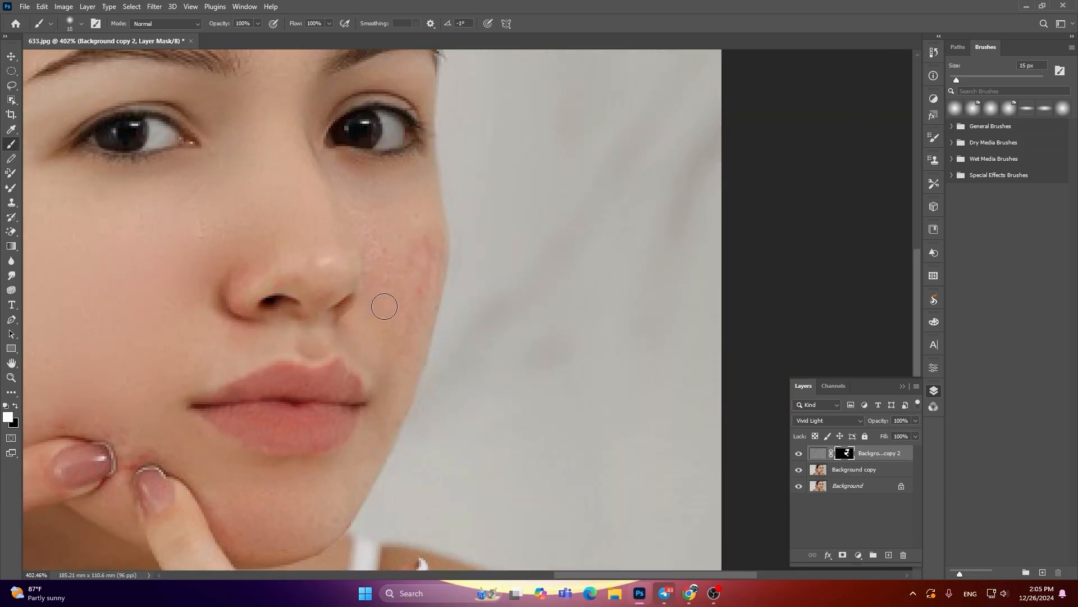
{"action": "scroll", "coordinate": [383, 421], "scroll_direction": "down", "scroll_amount": 3, "text": "alt"}
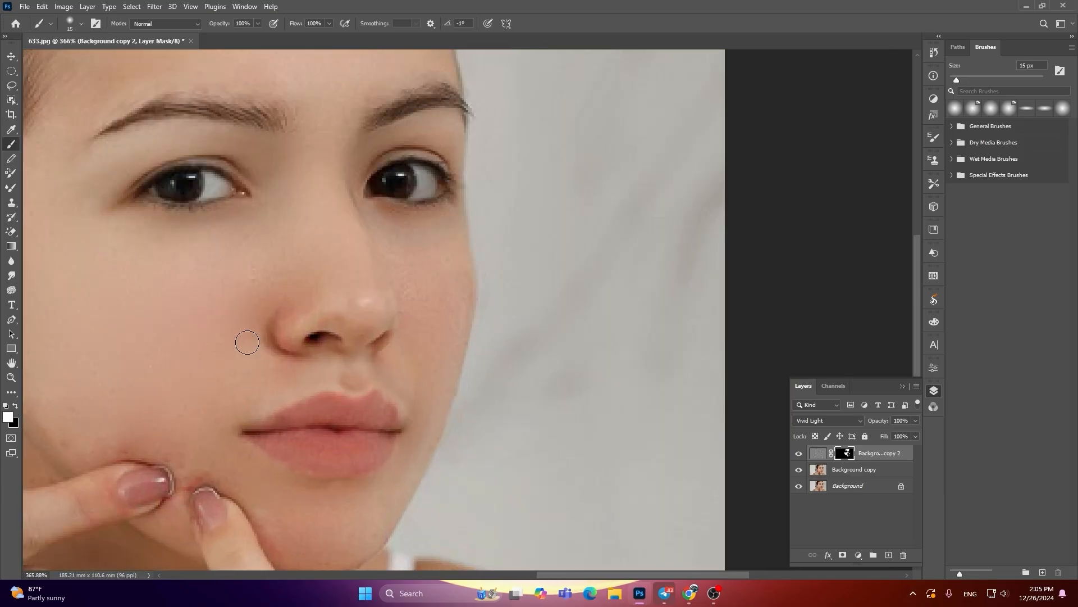
Enlarge the brush to 35 px and reveal the smoothing across the forehead.
{"action": "scroll", "coordinate": [219, 427], "scroll_direction": "up", "scroll_amount": 4, "text": "alt"}
{"action": "scroll", "coordinate": [226, 437], "scroll_direction": "down", "scroll_amount": 3, "text": "alt"}
{"action": "scroll", "coordinate": [169, 318], "scroll_direction": "up", "scroll_amount": 2, "text": "alt"}
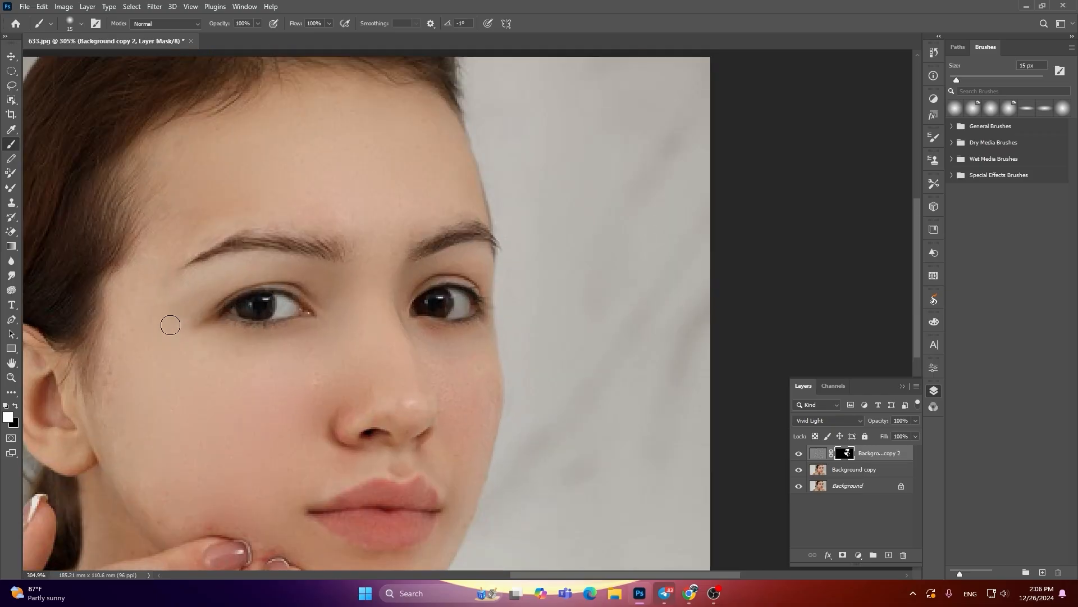
{"action": "key", "text": "bracketright"}
{"action": "key", "text": "bracketright"}
{"action": "key", "text": "bracketright"}
{"action": "key", "text": "bracketright"}
{"action": "left_click_drag", "start_coordinate": [381, 254], "coordinate": [360, 327]}
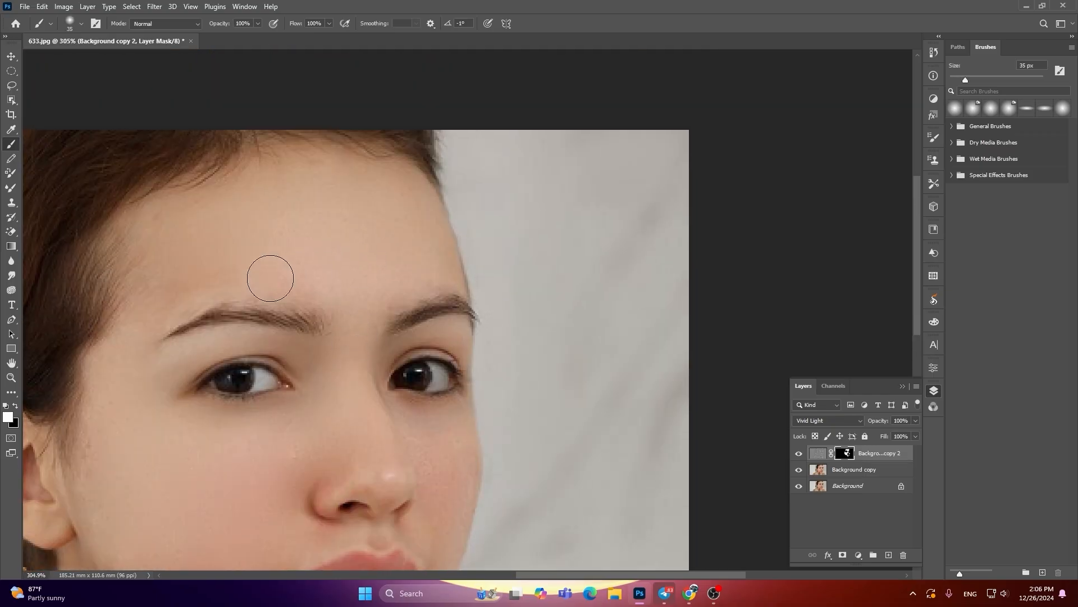
Set the brush to 20 px and touch up the mask over the remaining skin on the face and shoulder.
{"action": "scroll", "coordinate": [352, 224], "scroll_direction": "down", "scroll_amount": 3, "text": "alt"}
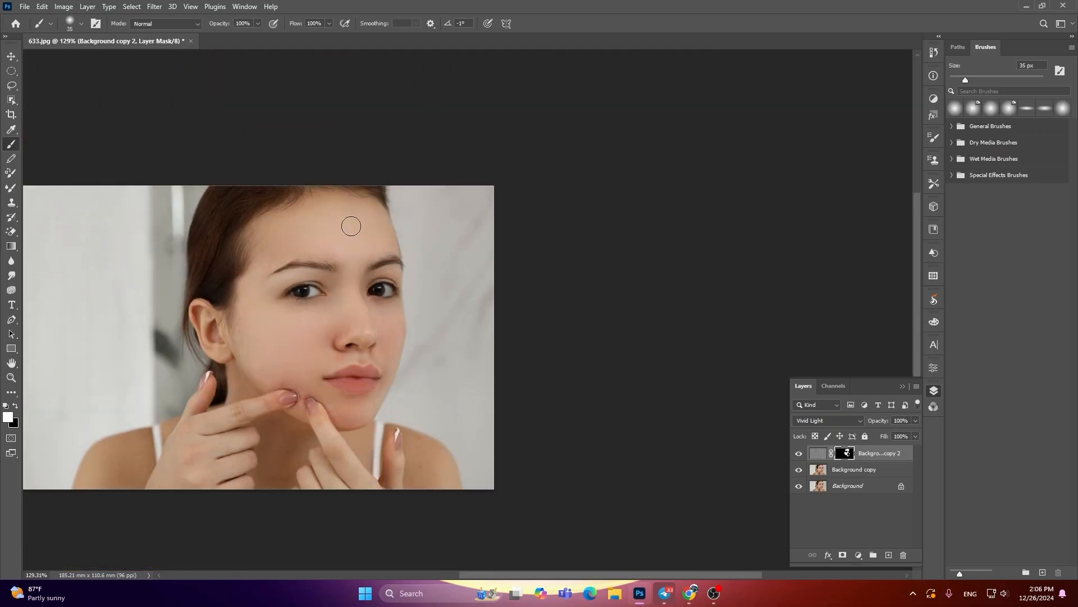
{"action": "scroll", "coordinate": [410, 396], "scroll_direction": "up", "scroll_amount": 3, "text": "alt"}
{"action": "key", "text": "bracketleft"}
{"action": "key", "text": "bracketleft"}
{"action": "key", "text": "bracketleft"}
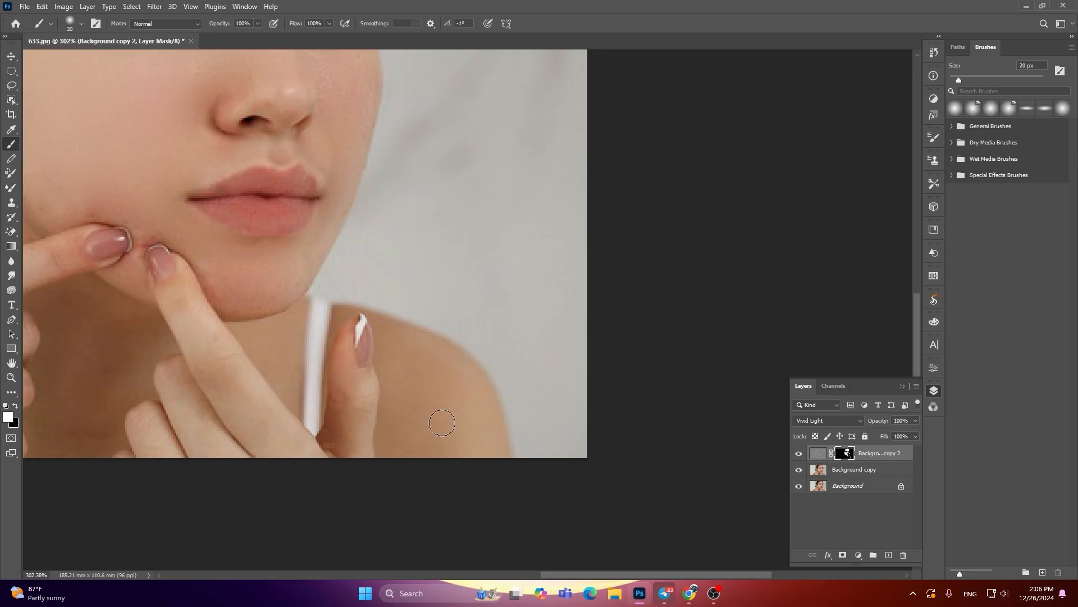
{"action": "scroll", "coordinate": [442, 423], "scroll_direction": "down", "scroll_amount": 3, "text": "alt"}
{"action": "scroll", "coordinate": [452, 294], "scroll_direction": "up", "scroll_amount": 3, "text": "alt"}
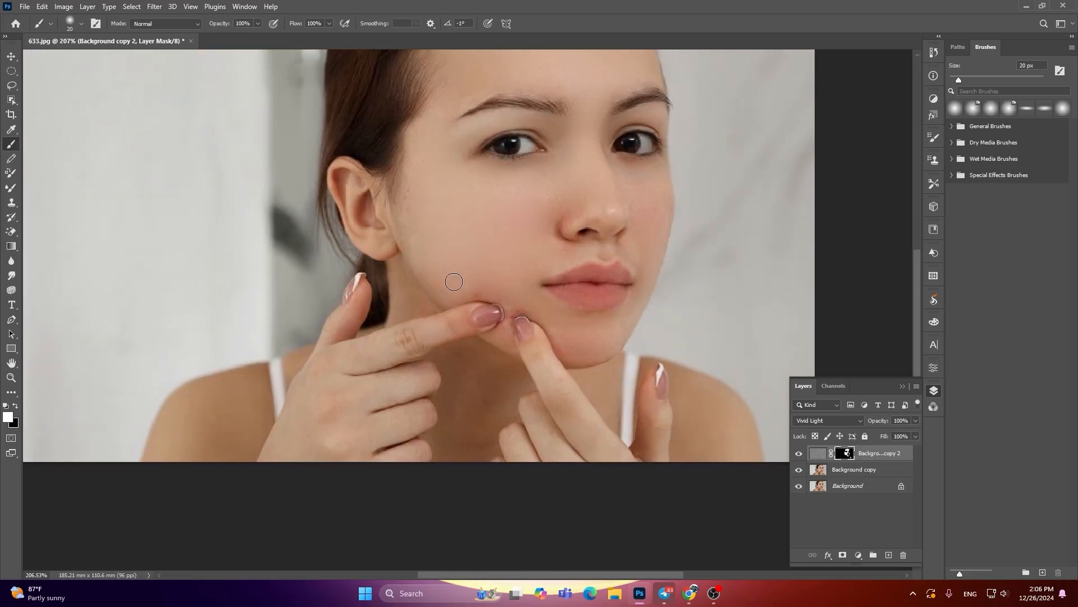
{"action": "scroll", "coordinate": [203, 399], "scroll_direction": "down", "scroll_amount": 3, "text": "alt"}
{"action": "scroll", "coordinate": [488, 278], "scroll_direction": "up", "scroll_amount": 4, "text": "alt"}
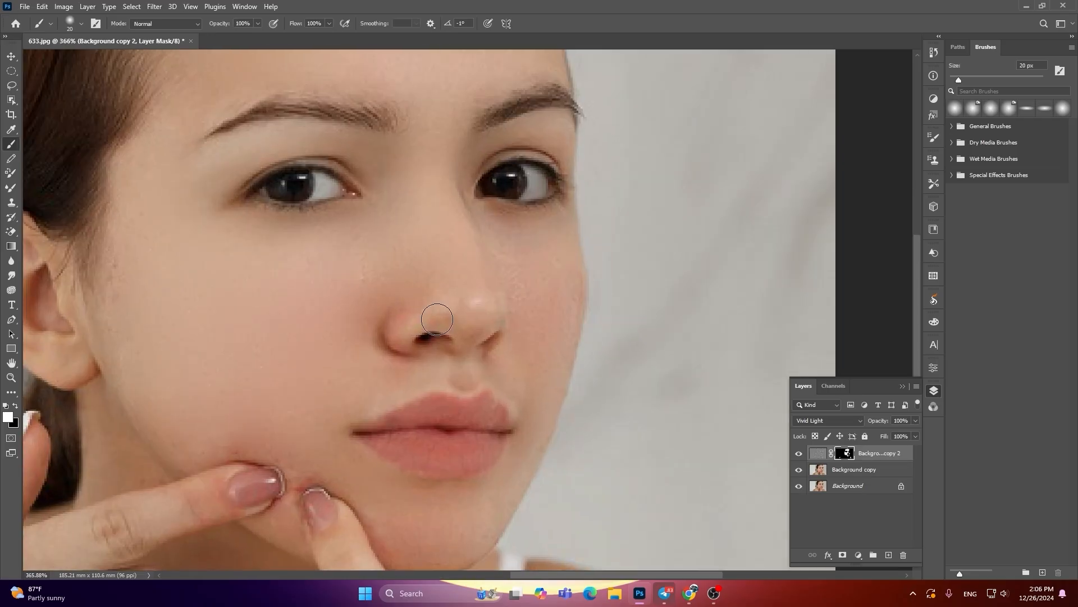
{"action": "scroll", "coordinate": [457, 294], "scroll_direction": "down", "scroll_amount": 1, "text": "alt"}
{"action": "scroll", "coordinate": [458, 294], "scroll_direction": "down", "scroll_amount": 3, "text": "alt"}
{"action": "scroll", "coordinate": [290, 265], "scroll_direction": "up", "scroll_amount": 3, "text": "alt"}
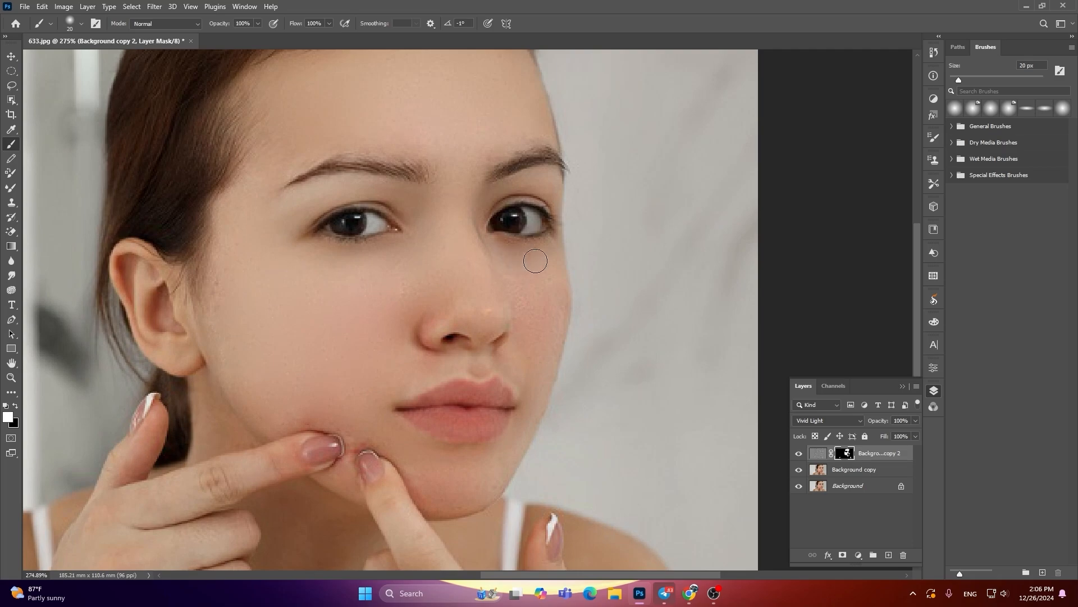
Hide and show the Background copy 2 layer to compare the skin with and without smoothing.
{"action": "scroll", "coordinate": [535, 261], "scroll_direction": "down", "scroll_amount": 3, "text": "alt"}
{"action": "scroll", "coordinate": [313, 176], "scroll_direction": "up", "scroll_amount": 1, "text": "alt"}
{"action": "left_click", "coordinate": [799, 454]}
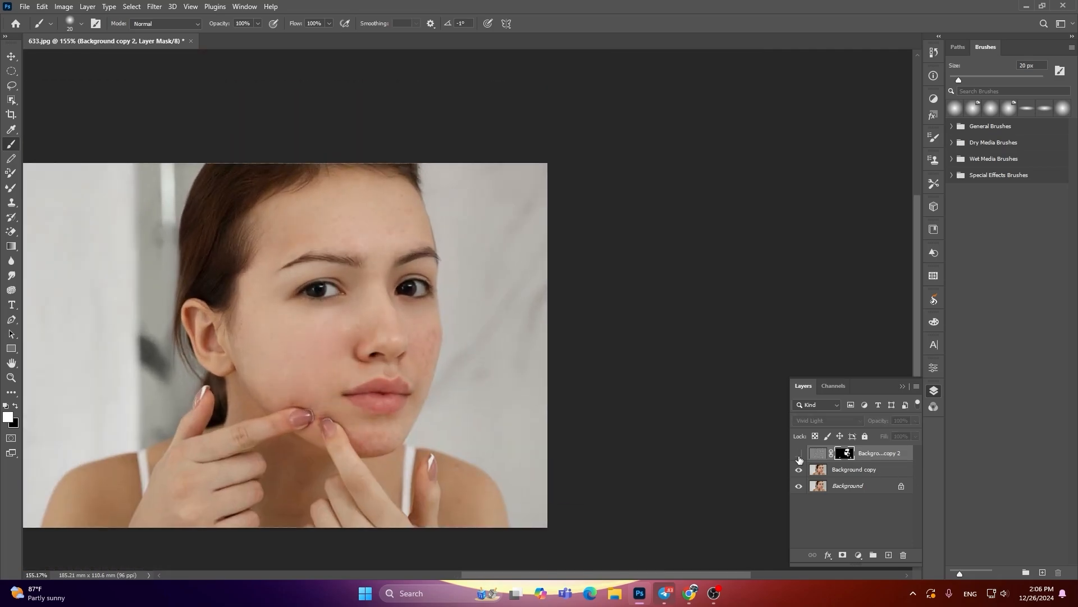
{"action": "left_click", "coordinate": [798, 453]}
Reduce the brush to 9 px and paint the mask white over the skin between the two fingertips.
{"action": "scroll", "coordinate": [327, 400], "scroll_direction": "up", "scroll_amount": 5}
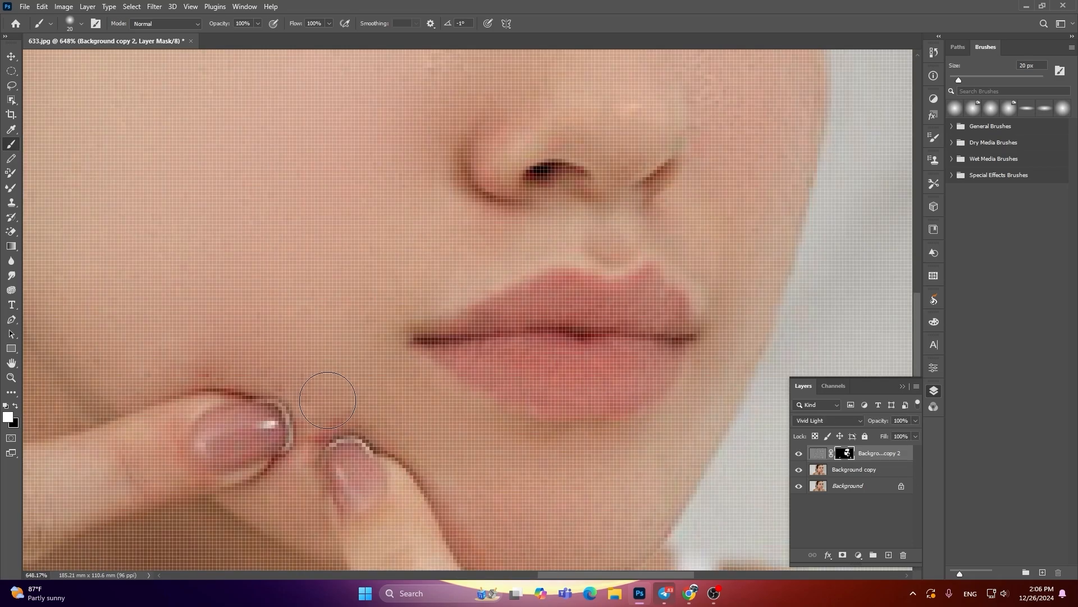
{"action": "key", "text": "bracketleft"}
{"action": "key", "text": "bracketleft"}
{"action": "key", "text": "bracketleft"}
{"action": "left_click_drag", "start_coordinate": [313, 440], "coordinate": [365, 429]}
{"action": "scroll", "coordinate": [399, 415], "scroll_direction": "down", "scroll_amount": 5}
{"action": "scroll", "coordinate": [371, 348], "scroll_direction": "up", "scroll_amount": 3}
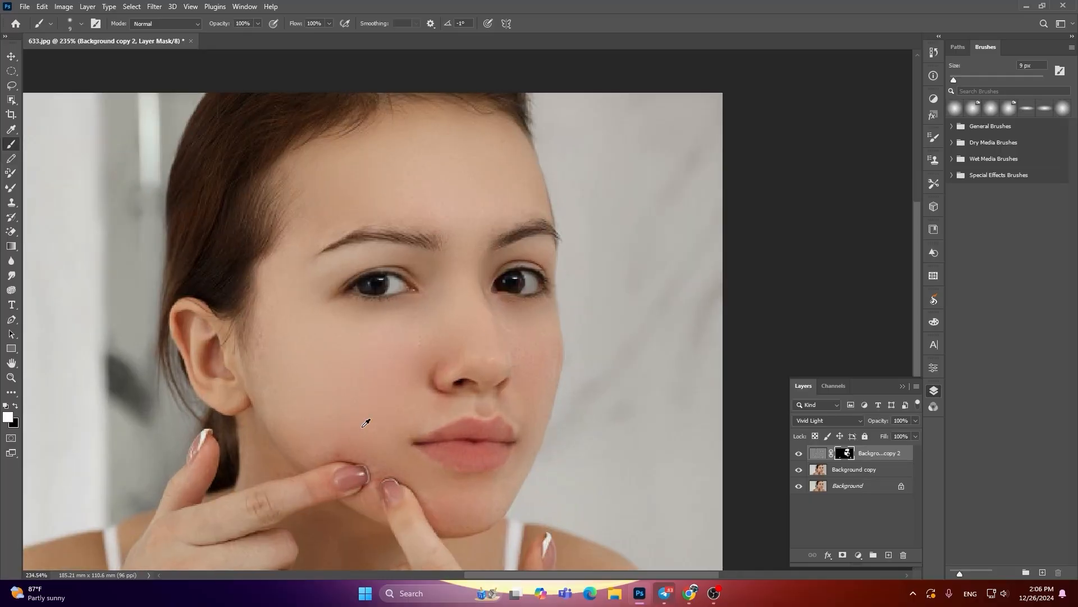
Inspect the face and toggle the smoothing layer's visibility to check the finished mask.
{"action": "scroll", "coordinate": [366, 422], "scroll_direction": "up", "scroll_amount": 3}
{"action": "scroll", "coordinate": [365, 423], "scroll_direction": "down", "scroll_amount": 5}
{"action": "scroll", "coordinate": [366, 422], "scroll_direction": "up", "scroll_amount": 2}
{"action": "left_click", "coordinate": [798, 454]}
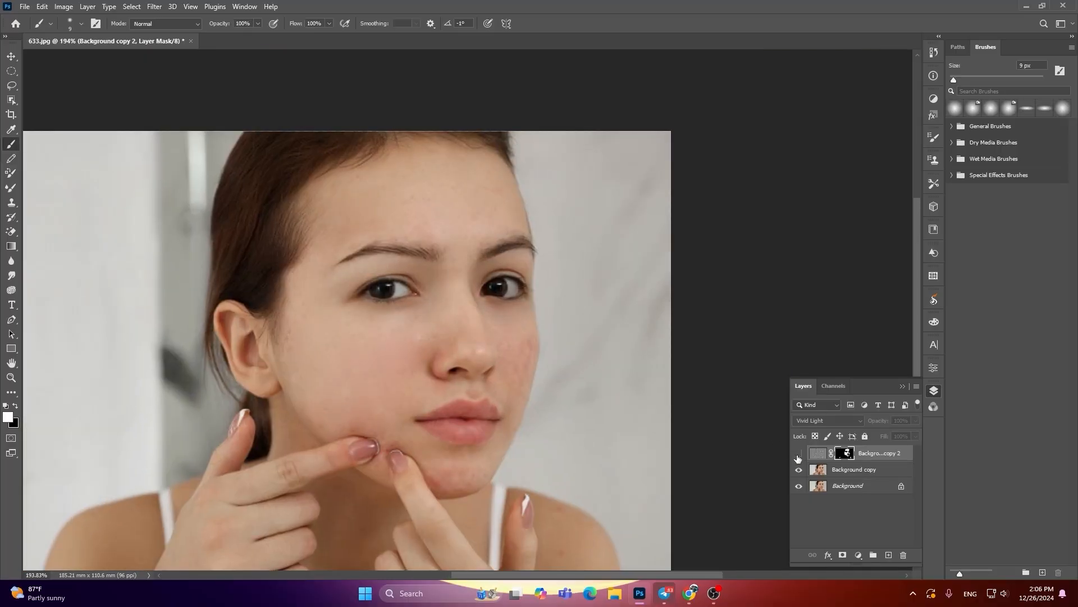
{"action": "left_click", "coordinate": [798, 456]}
Merge the Background copy 2 and Background copy layers into one layer.
{"action": "left_click", "coordinate": [854, 472], "text": "shift"}
{"action": "right_click", "coordinate": [846, 474]}
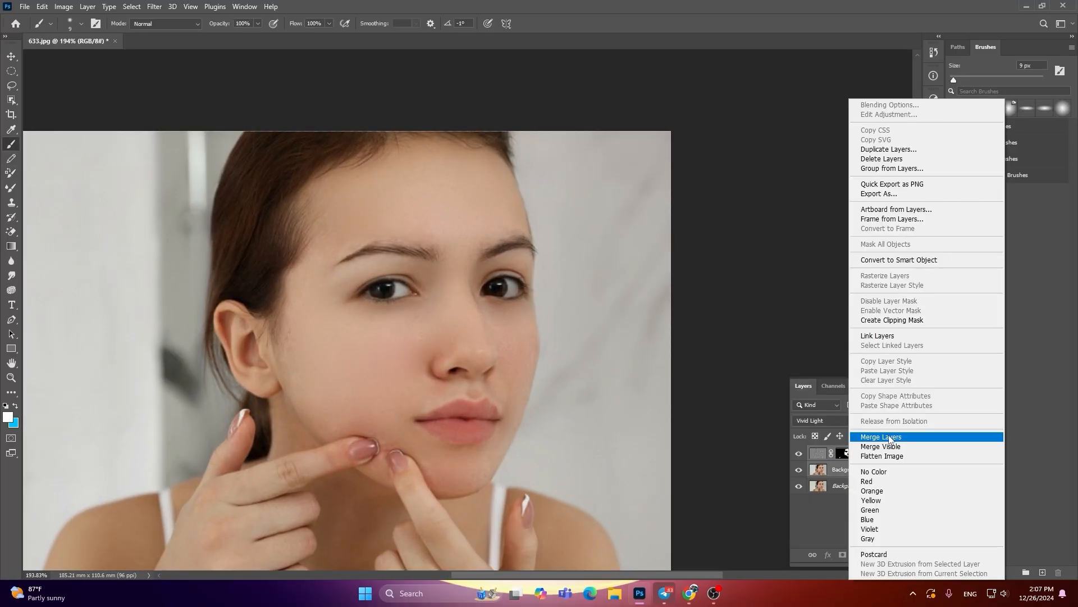
{"action": "left_click", "coordinate": [881, 438]}
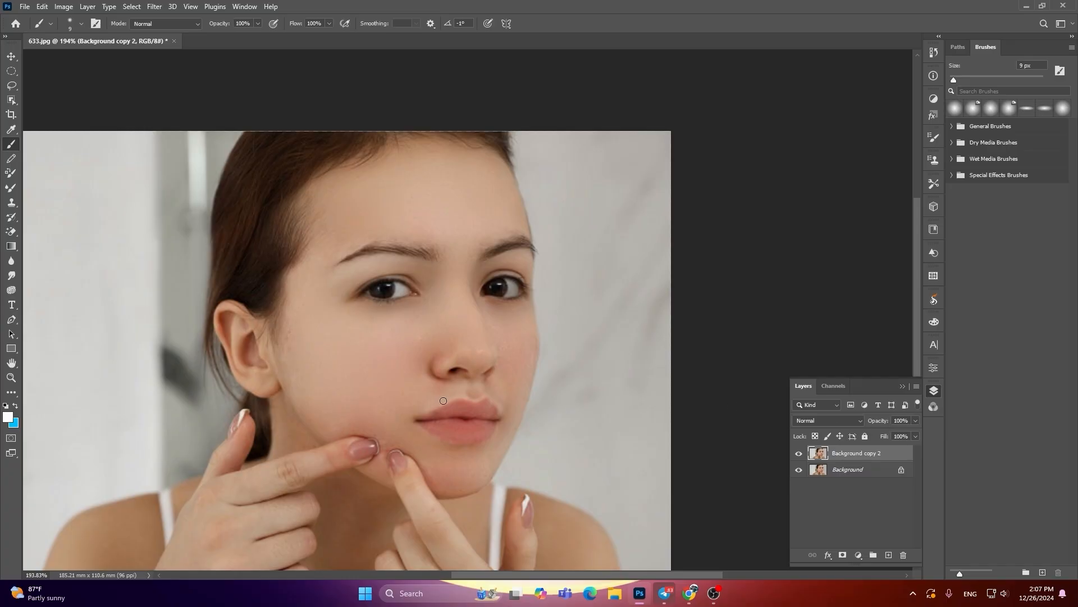
Toggle the merged layer's visibility repeatedly to compare the retouched skin with the original photo.
{"action": "left_click", "coordinate": [798, 456]}
{"action": "left_click", "coordinate": [799, 456]}
{"action": "left_click", "coordinate": [799, 456]}
{"action": "left_click", "coordinate": [799, 456]}
{"action": "left_click", "coordinate": [798, 456]}
{"action": "left_click", "coordinate": [799, 456]}
{"action": "left_click", "coordinate": [799, 456]}
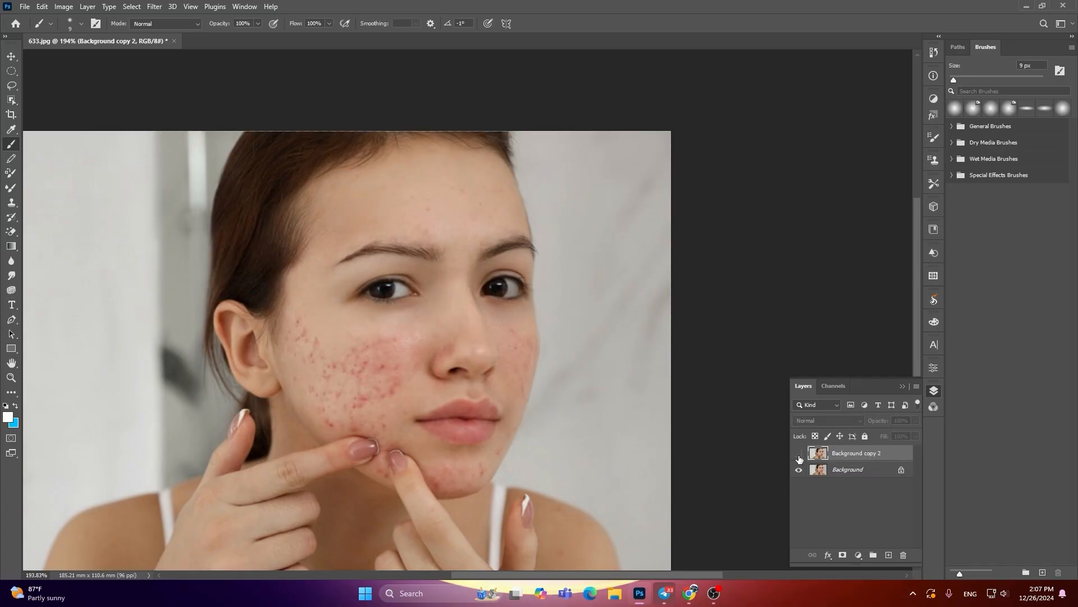
{"action": "left_click", "coordinate": [799, 456]}
{"action": "scroll", "coordinate": [460, 310], "scroll_direction": "down", "scroll_amount": 2}
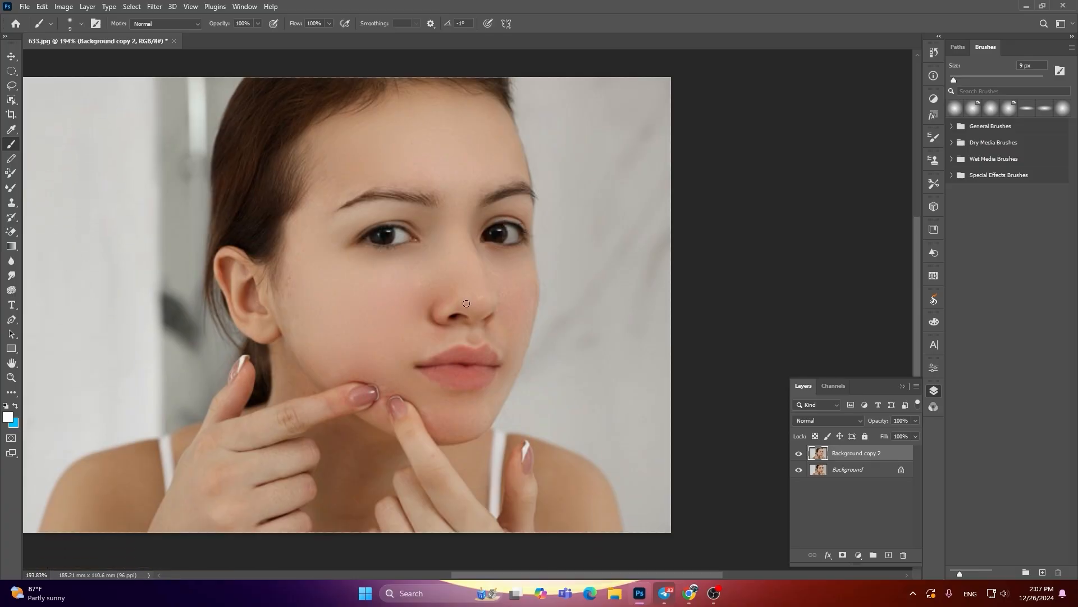
{"action": "scroll", "coordinate": [460, 310], "scroll_direction": "down", "scroll_amount": 2}
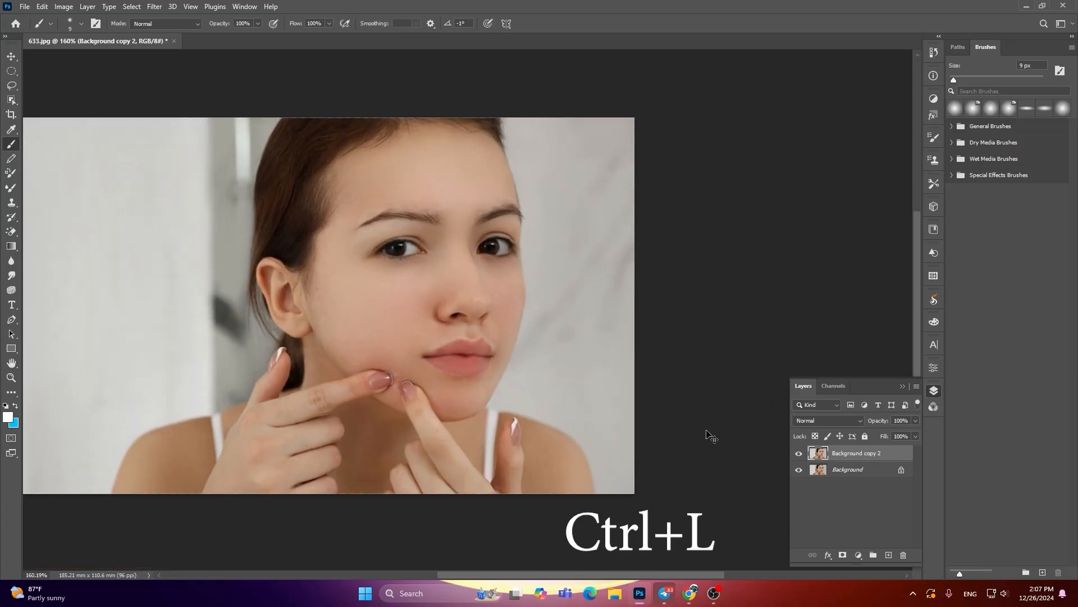
Apply Levels to the merged layer with input black 9, midtone 1.19 and white 214.
{"action": "key", "text": "ctrl+l"}
{"action": "left_click_drag", "start_coordinate": [836, 334], "coordinate": [822, 334]}
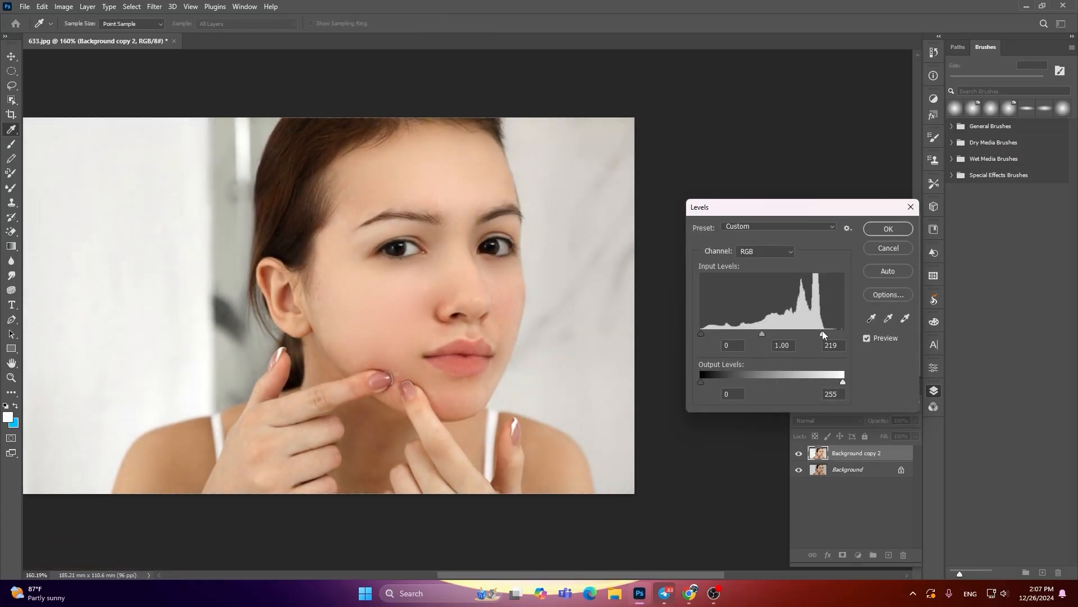
{"action": "left_click", "coordinate": [757, 334]}
{"action": "left_click_drag", "start_coordinate": [702, 332], "coordinate": [706, 332]}
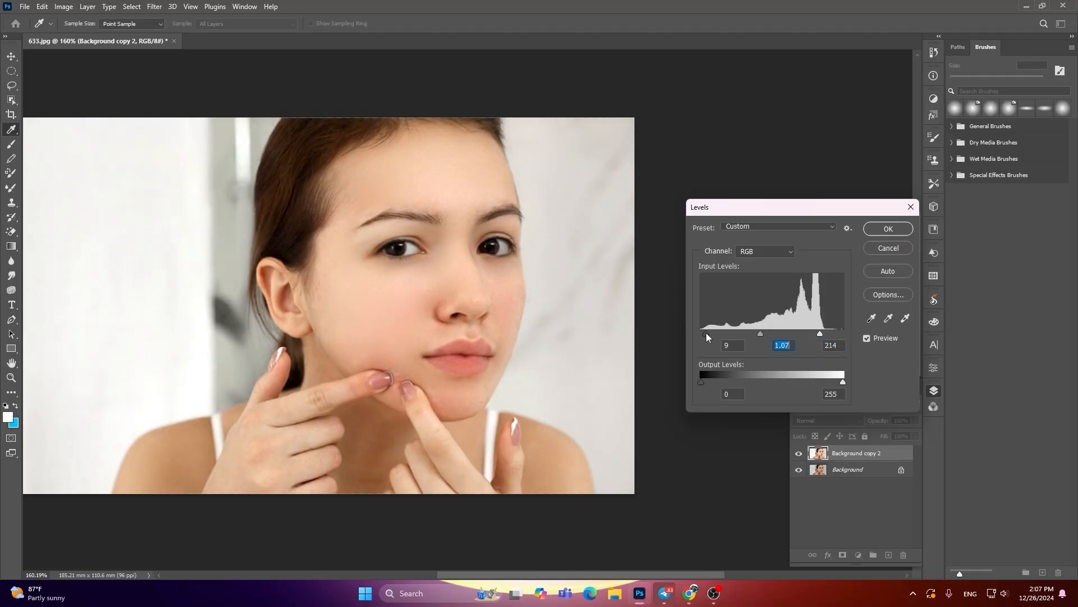
{"action": "left_click", "coordinate": [756, 333]}
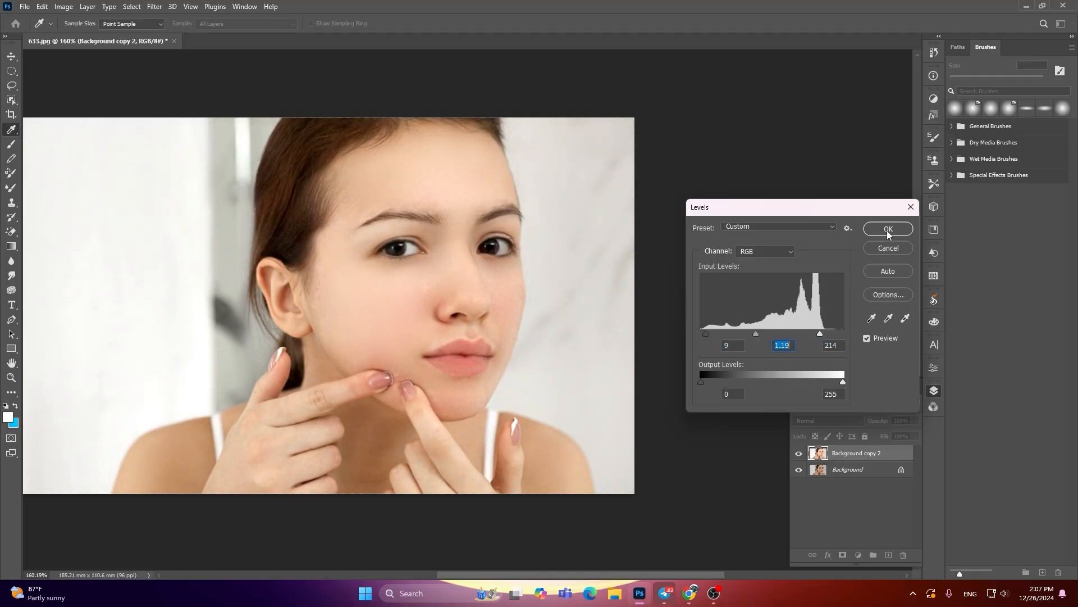
{"action": "left_click", "coordinate": [888, 228]}
Compare the brightened retouch with the original Background by toggling the Background copy 2 layer's visibility, and examine the whole portrait.
{"action": "key", "text": "b"}
{"action": "scroll", "coordinate": [490, 274], "scroll_direction": "down", "scroll_amount": 3}
{"action": "scroll", "coordinate": [490, 274], "scroll_direction": "up", "scroll_amount": 4}
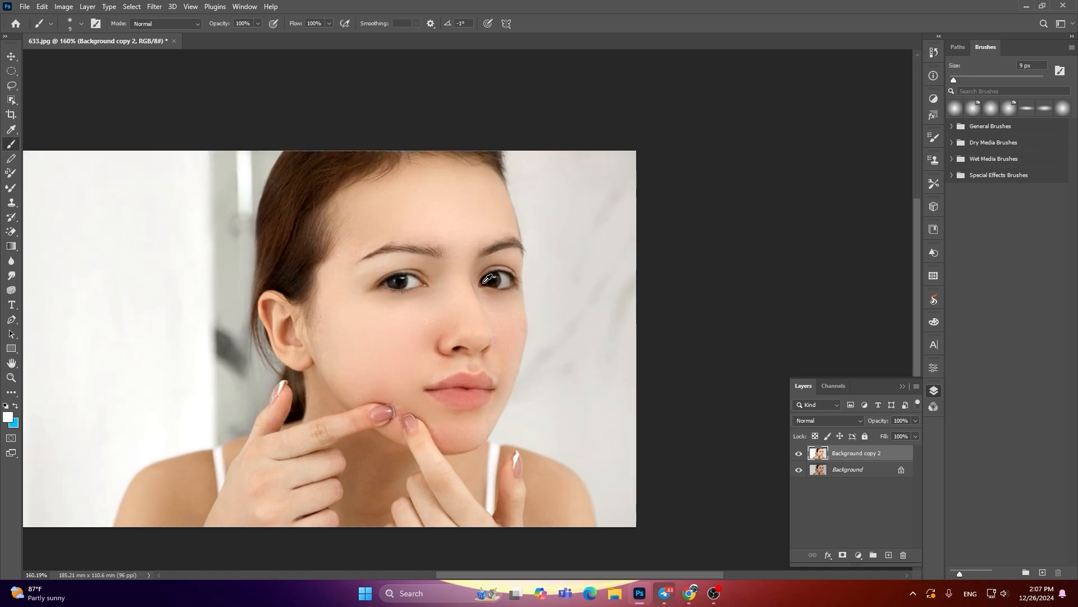
{"action": "scroll", "coordinate": [656, 353], "scroll_direction": "down", "scroll_amount": 1}
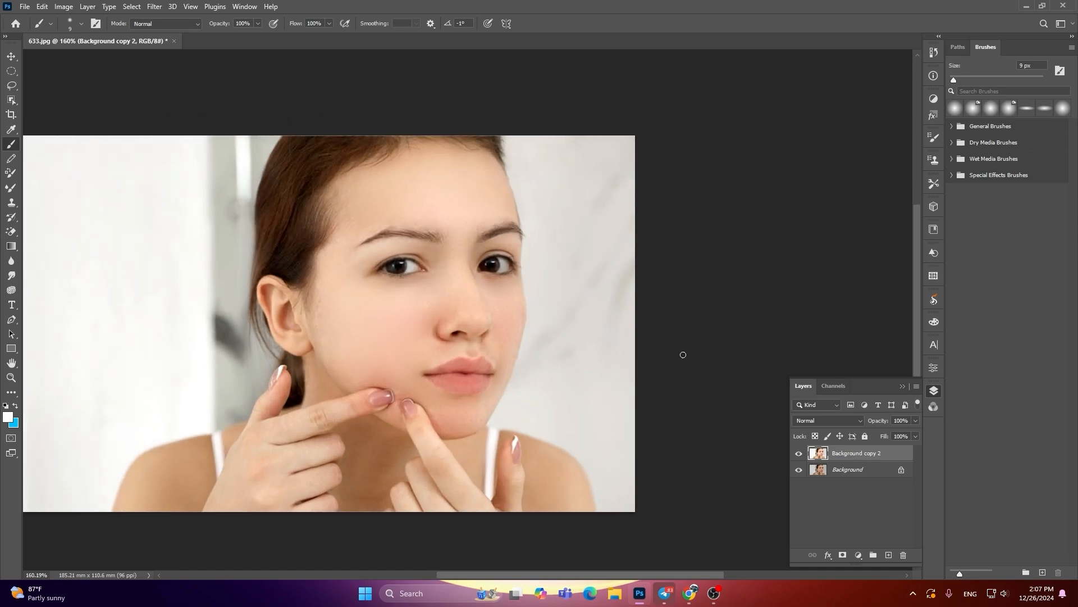
{"action": "left_click", "coordinate": [799, 456]}
{"action": "left_click", "coordinate": [799, 456]}
{"action": "left_click", "coordinate": [800, 456]}
{"action": "left_click", "coordinate": [799, 456]}
{"action": "left_click", "coordinate": [800, 456]}
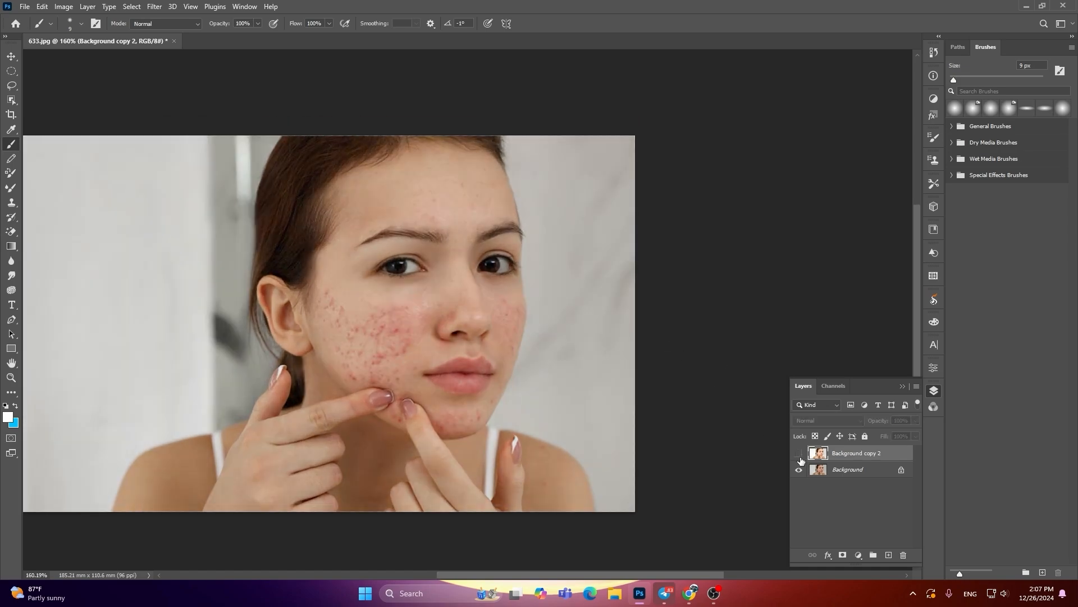
{"action": "left_click", "coordinate": [799, 455]}
{"action": "left_click", "coordinate": [800, 455]}
{"action": "left_click", "coordinate": [800, 455]}
{"action": "left_click", "coordinate": [800, 455]}
{"action": "left_click", "coordinate": [800, 455]}
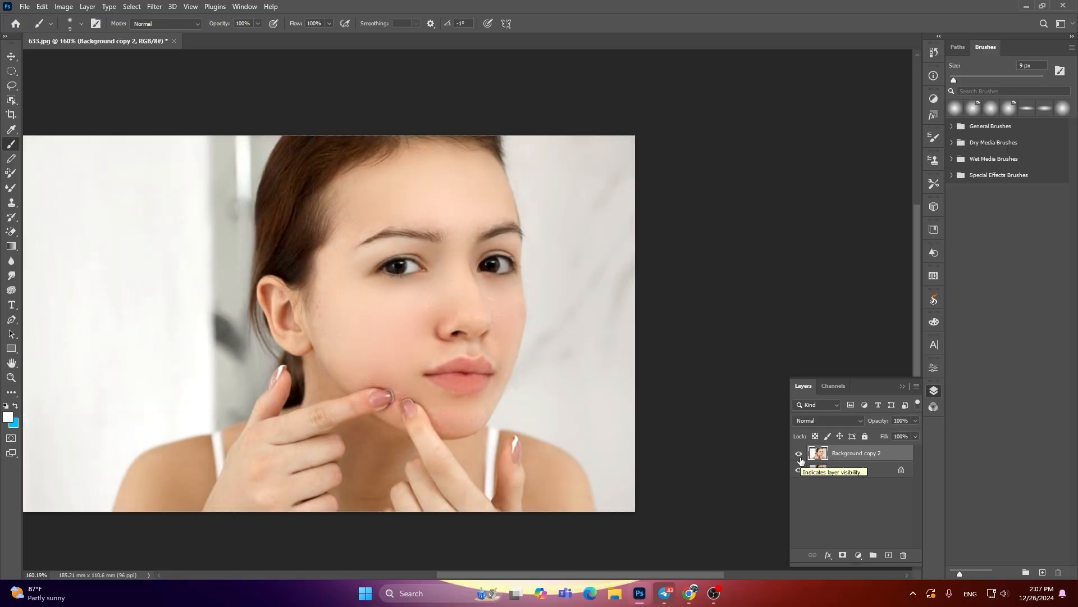
{"action": "scroll", "coordinate": [617, 326], "scroll_direction": "down", "scroll_amount": 2}
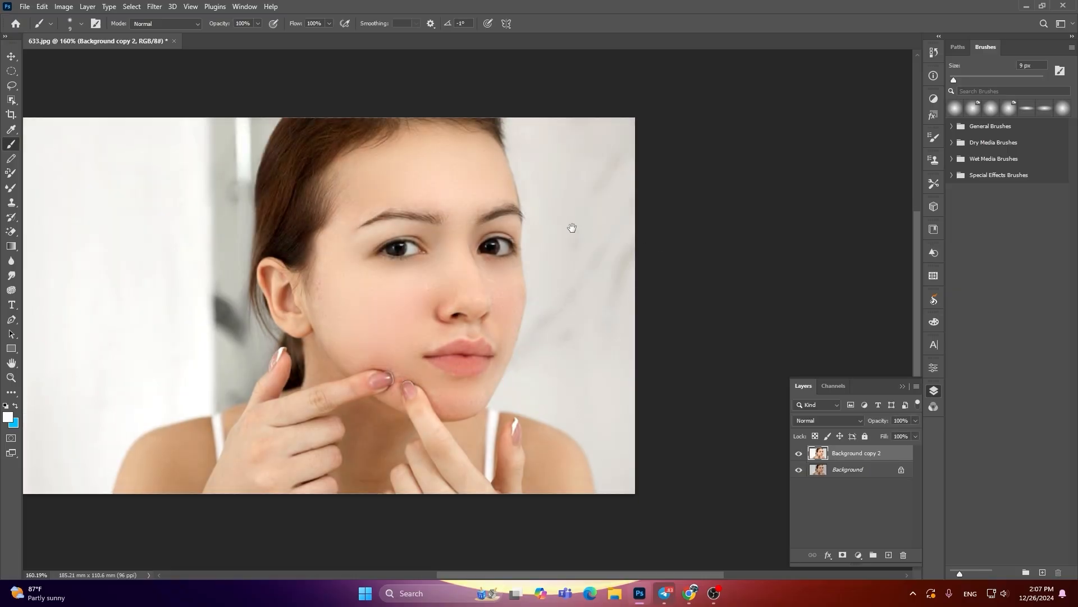
{"action": "left_click_drag", "start_coordinate": [572, 227], "coordinate": [638, 227]}
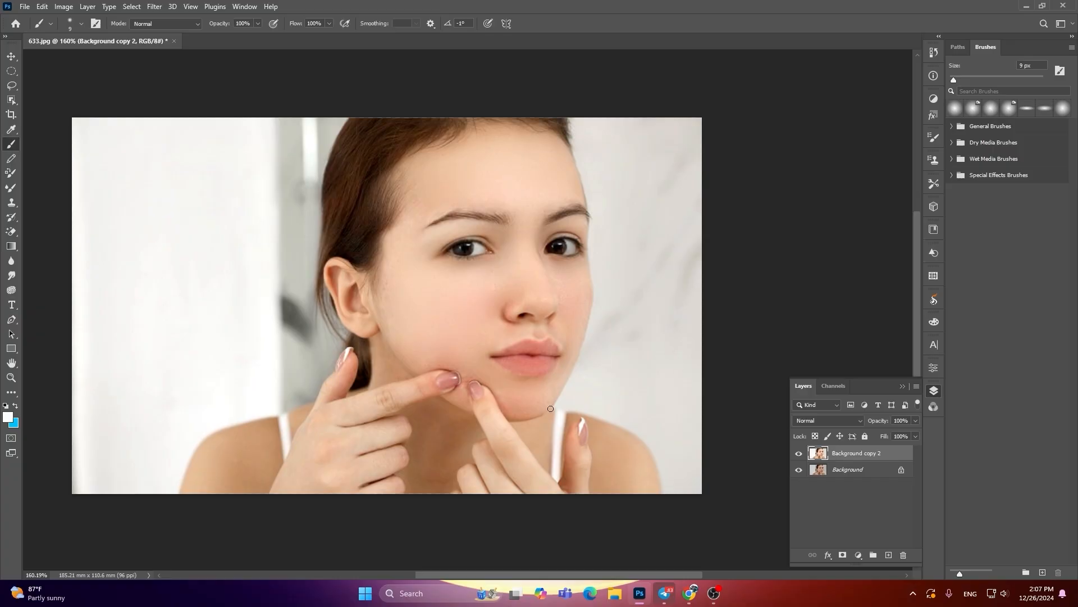
Export the retouched portrait with Export As in JPG format, saving it as 6334.jpg.
{"action": "left_click", "coordinate": [26, 6]}
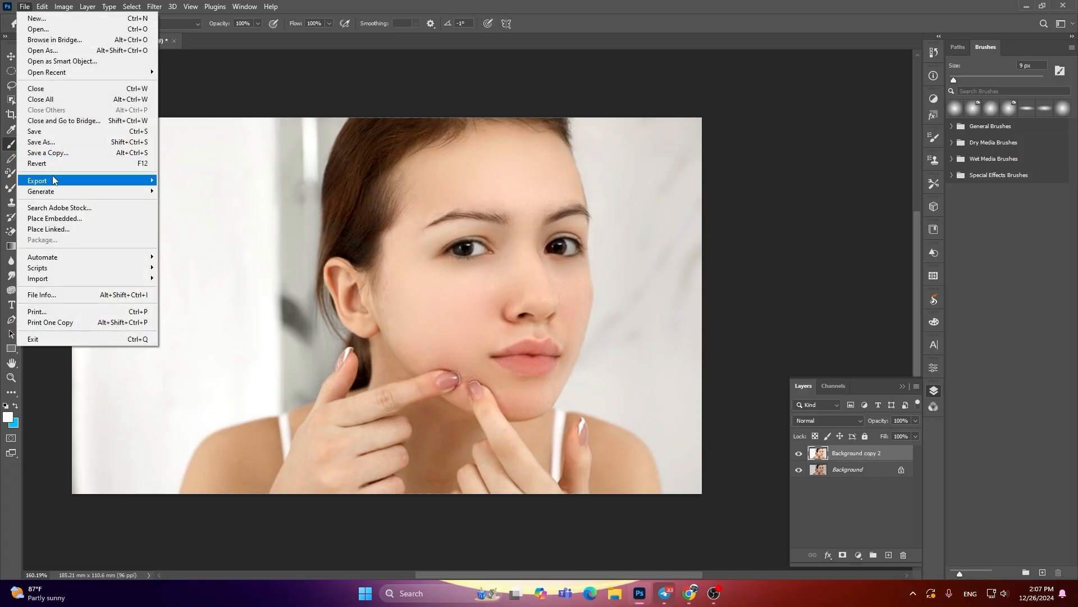
{"action": "mouse_move", "coordinate": [53, 180]}
{"action": "left_click", "coordinate": [184, 191]}
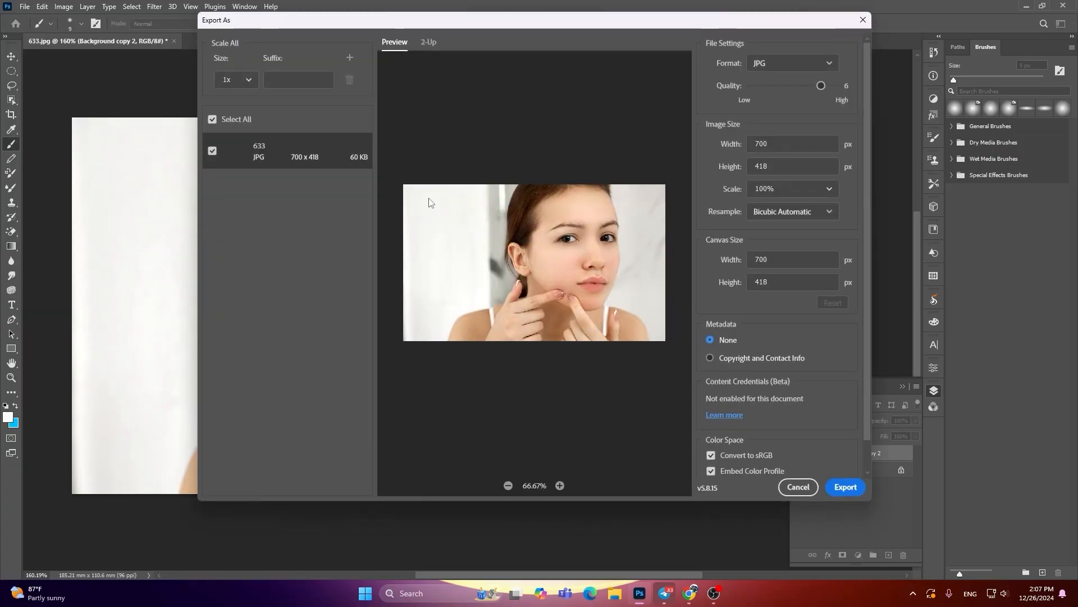
{"action": "left_click", "coordinate": [791, 70]}
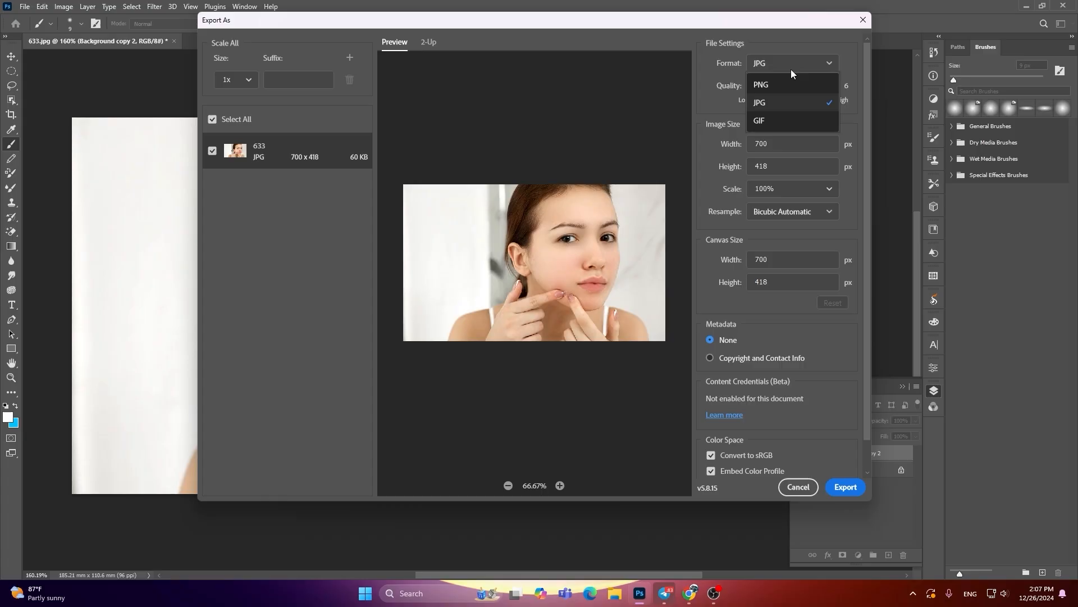
{"action": "left_click", "coordinate": [775, 101]}
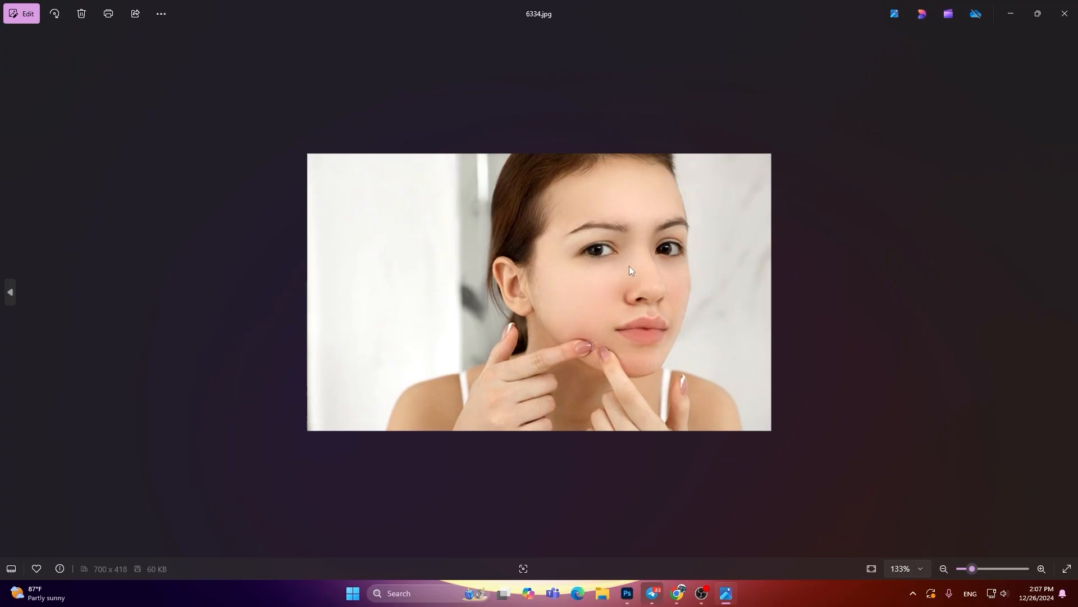
Examine the retouched skin and face in the exported 6334.jpg at several magnifications in the Photos viewer.
{"action": "scroll", "coordinate": [761, 209], "scroll_direction": "up", "scroll_amount": 5}
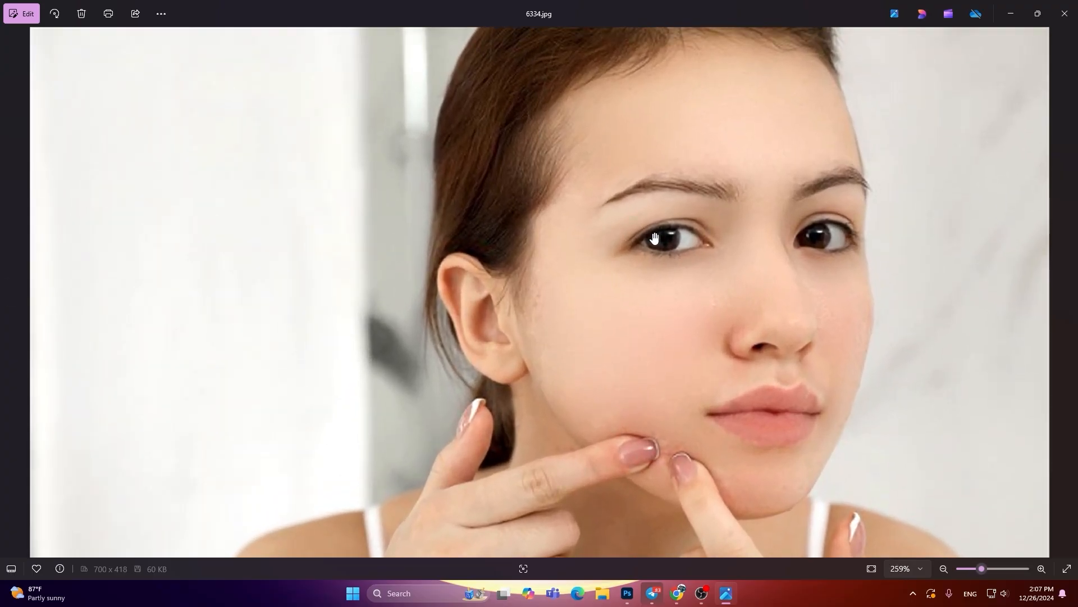
{"action": "scroll", "coordinate": [654, 234], "scroll_direction": "down", "scroll_amount": 5}
{"action": "scroll", "coordinate": [655, 234], "scroll_direction": "up", "scroll_amount": 4}
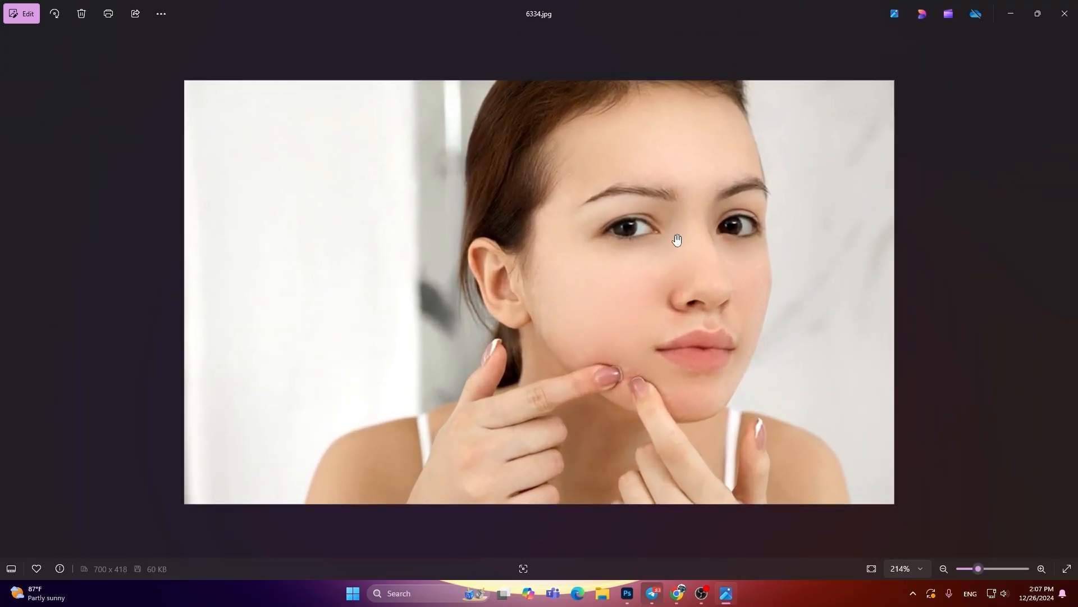